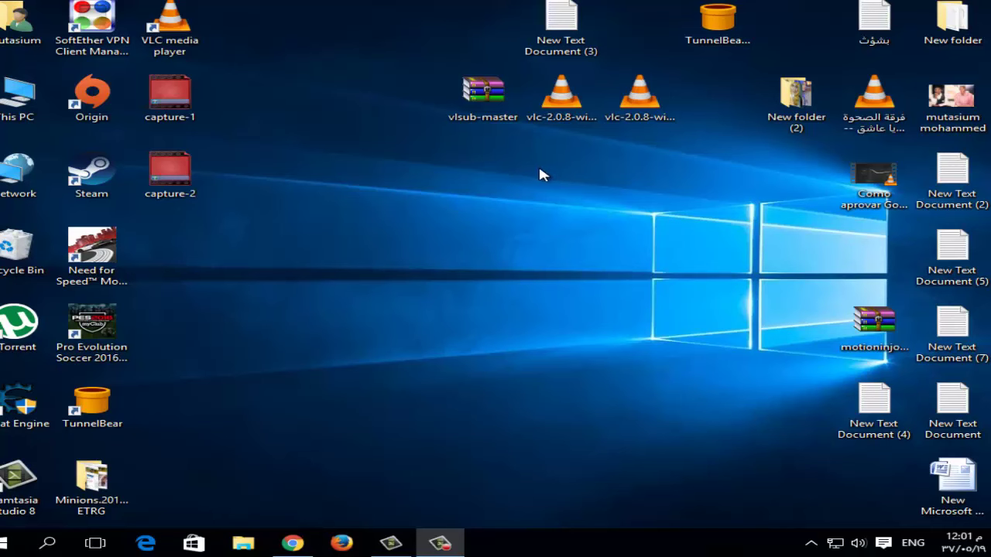
- Examine the full file names of the two VLC 2.0.8 installers on the desktop, win32 and win64
drag(699, 157, 651, 207)
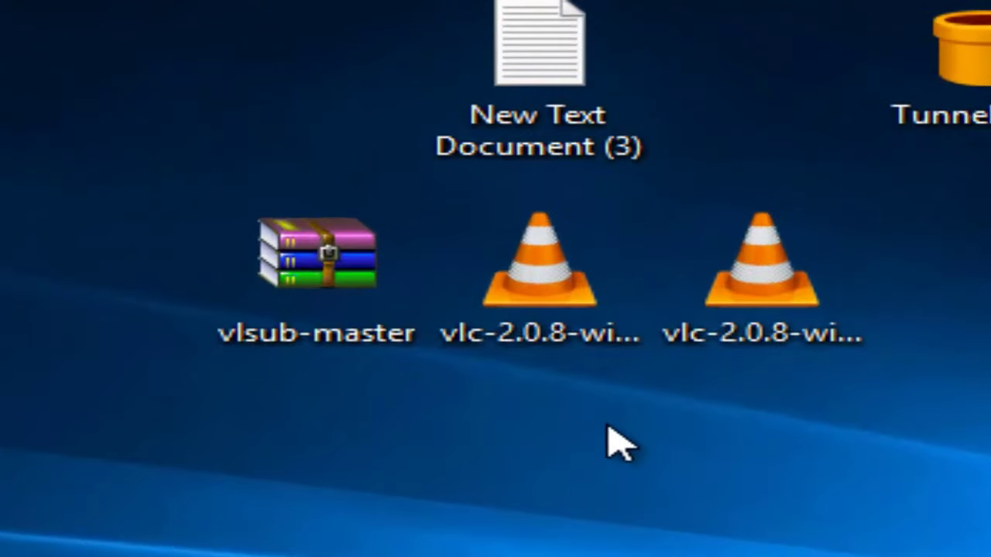
click(813, 329)
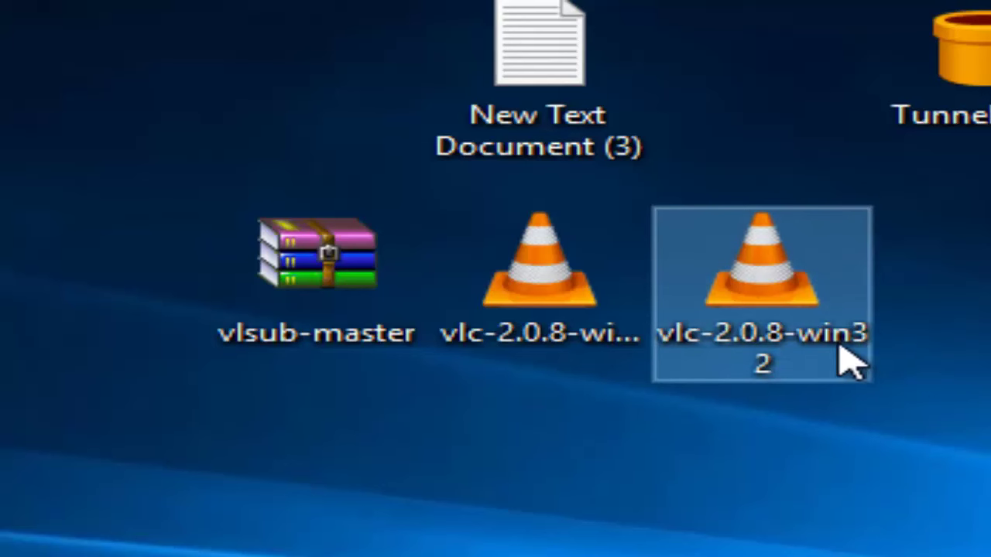
click(538, 310)
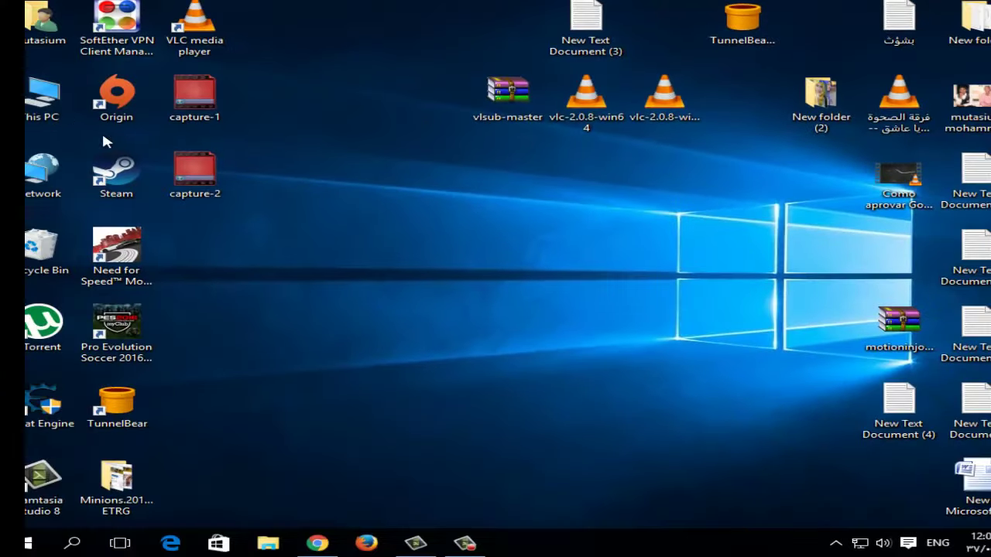
- Check the computer's system type in the This PC properties, and close the System window
right_click(58, 95)
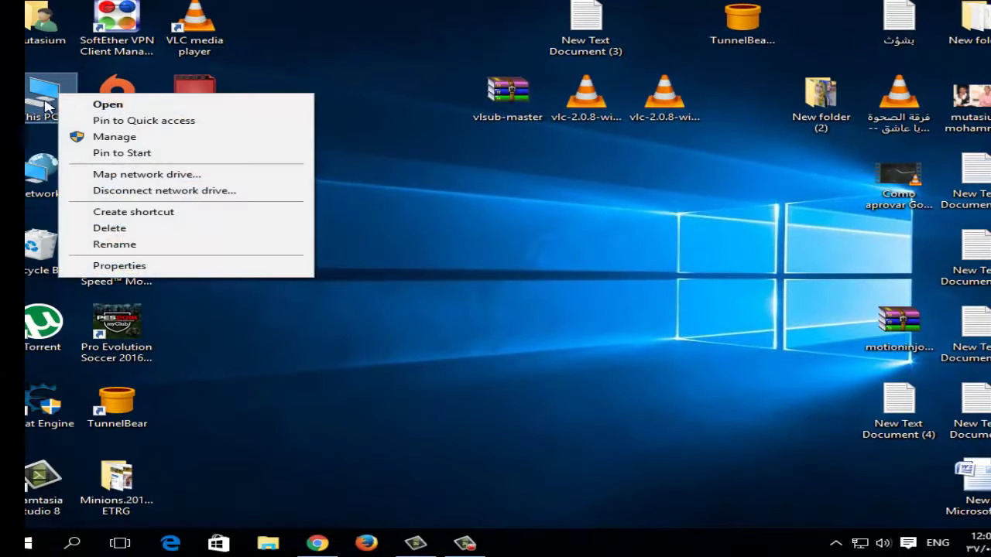
click(185, 268)
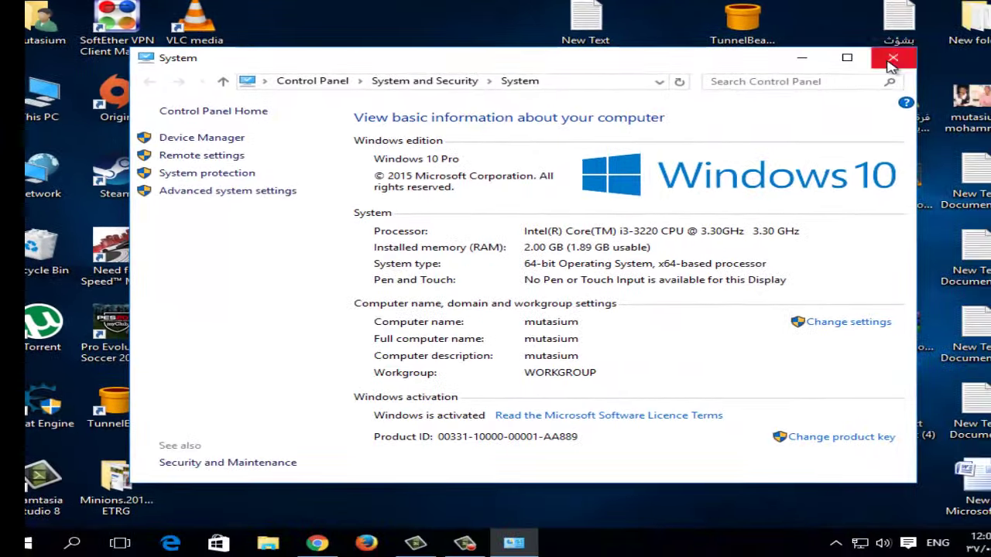
click(892, 60)
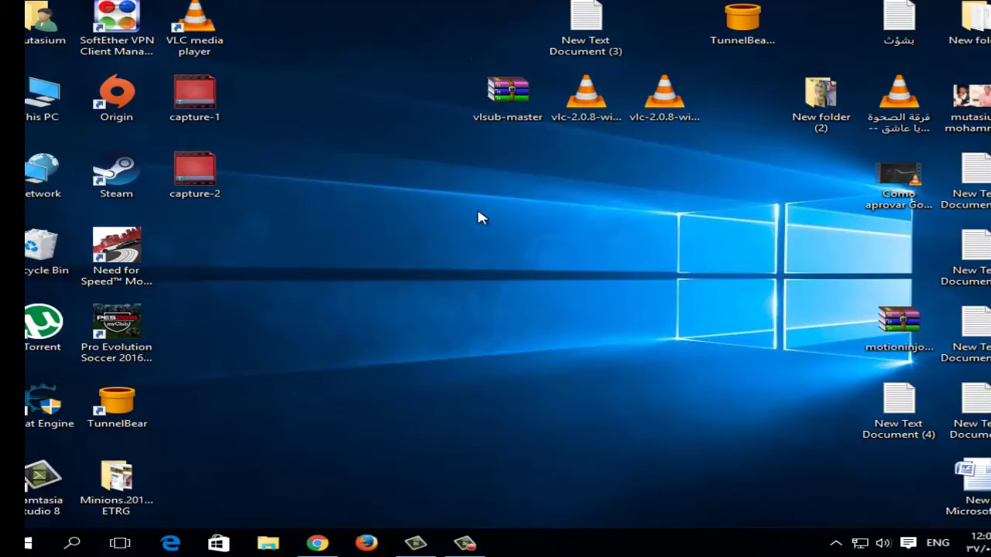
- Extract the vlsub-master archive directly onto the desktop
click(522, 118)
right_click(517, 110)
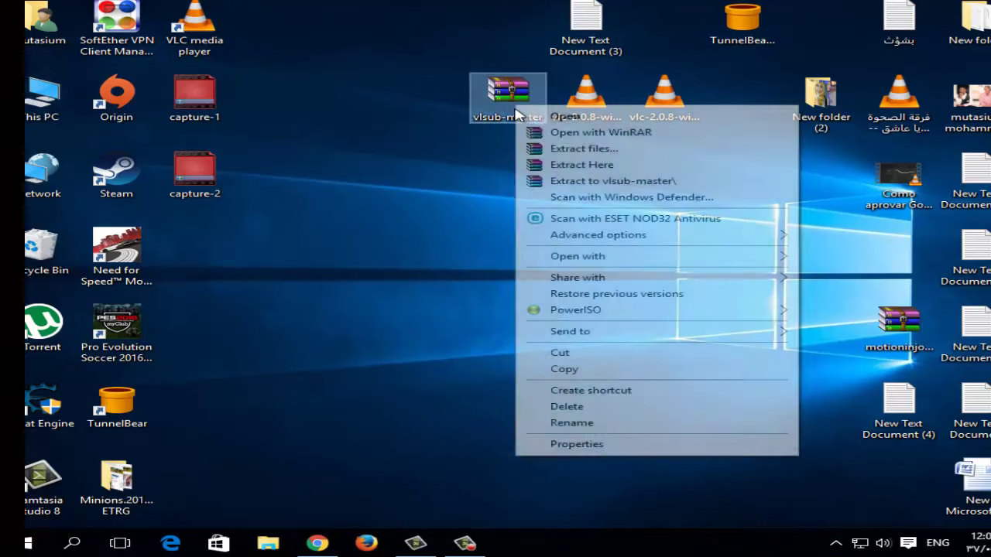
click(626, 167)
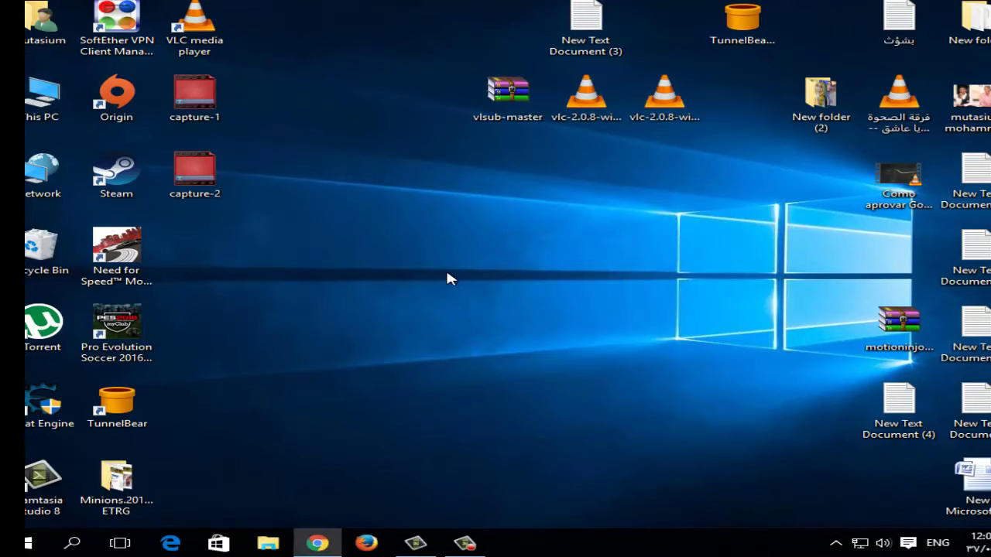
- Copy the vlsub.lua file from the extracted vlsub-master folder and minimize the folder window
double_click(220, 249)
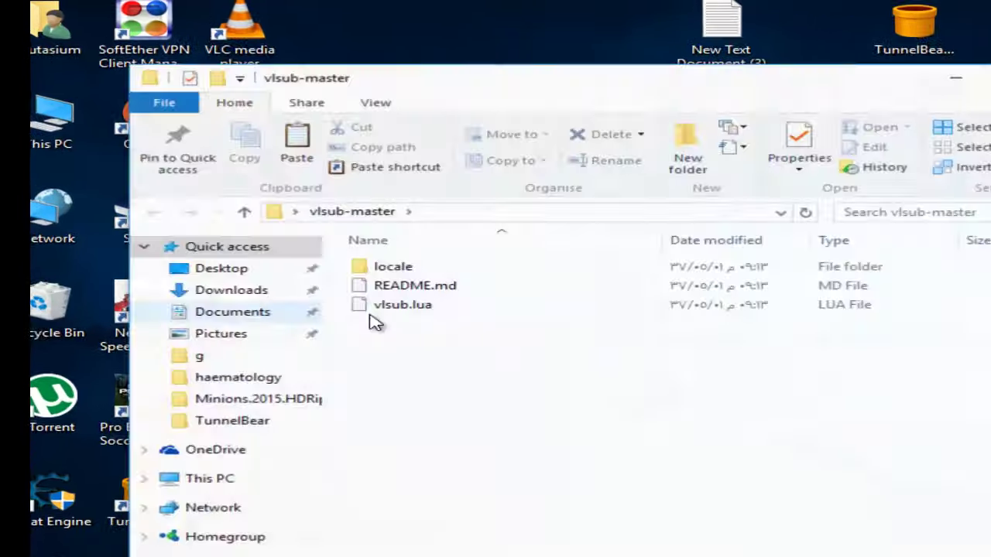
click(331, 256)
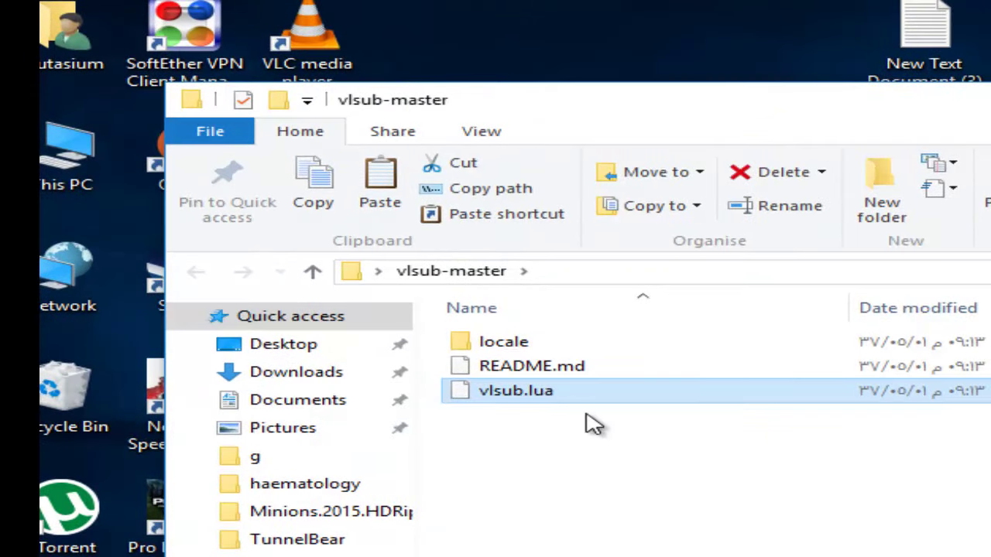
drag(642, 483, 542, 401)
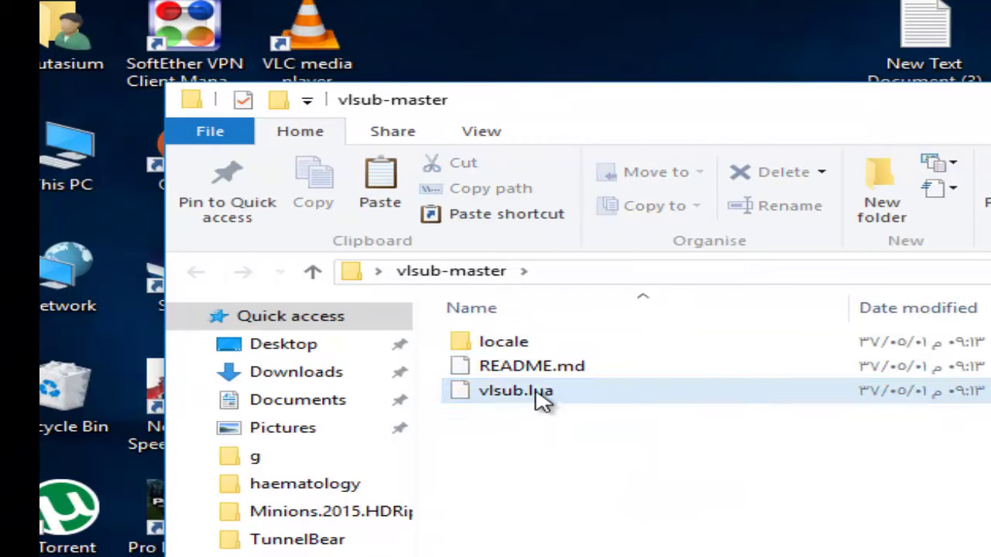
right_click(525, 401)
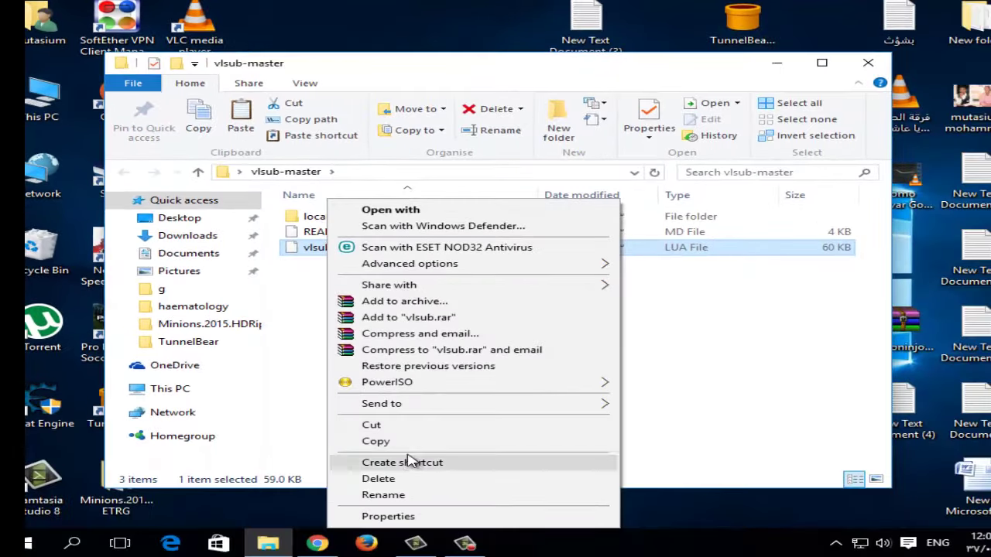
click(402, 443)
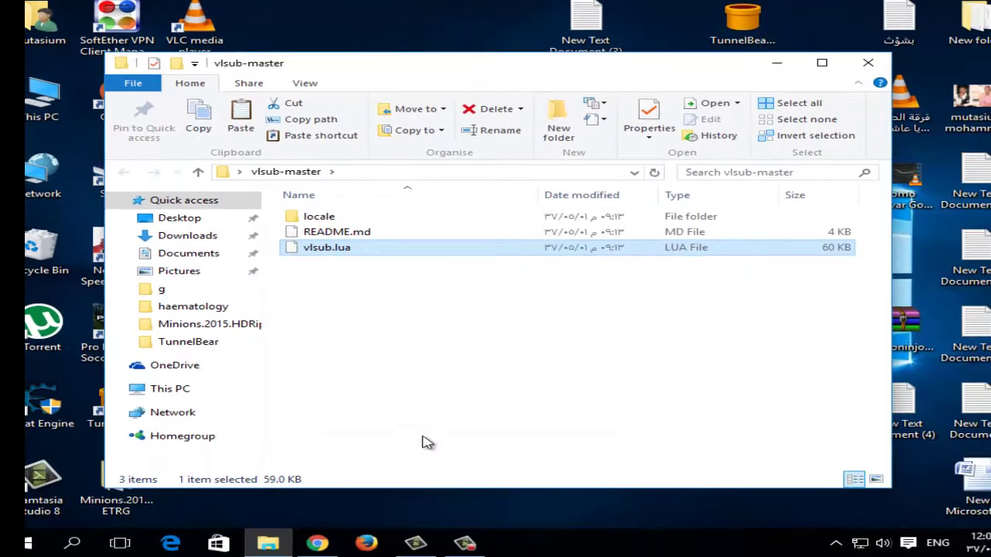
click(786, 69)
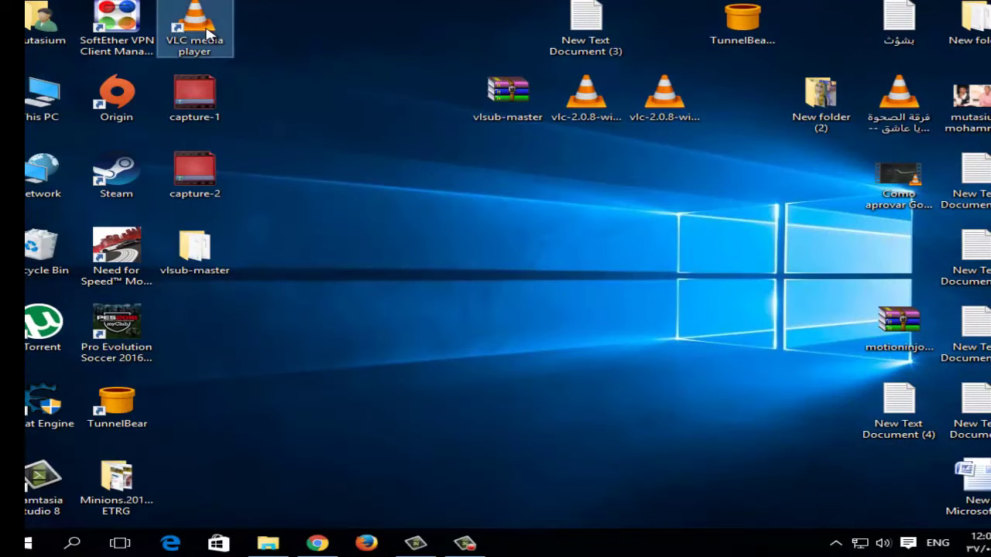
- Open the file location of the VLC media player shortcut and go into its lua folder
right_click(207, 34)
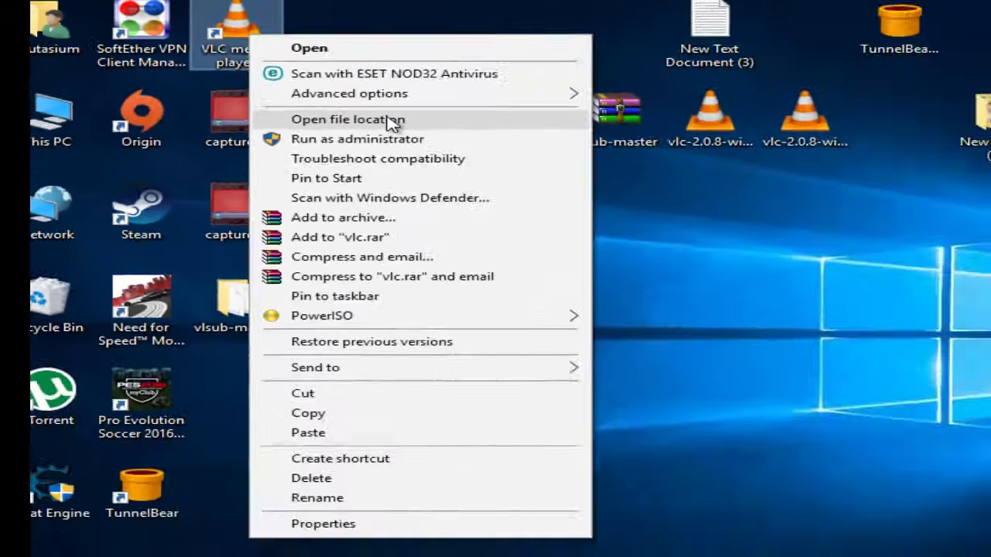
click(658, 203)
scroll(437, 341, up, 2)
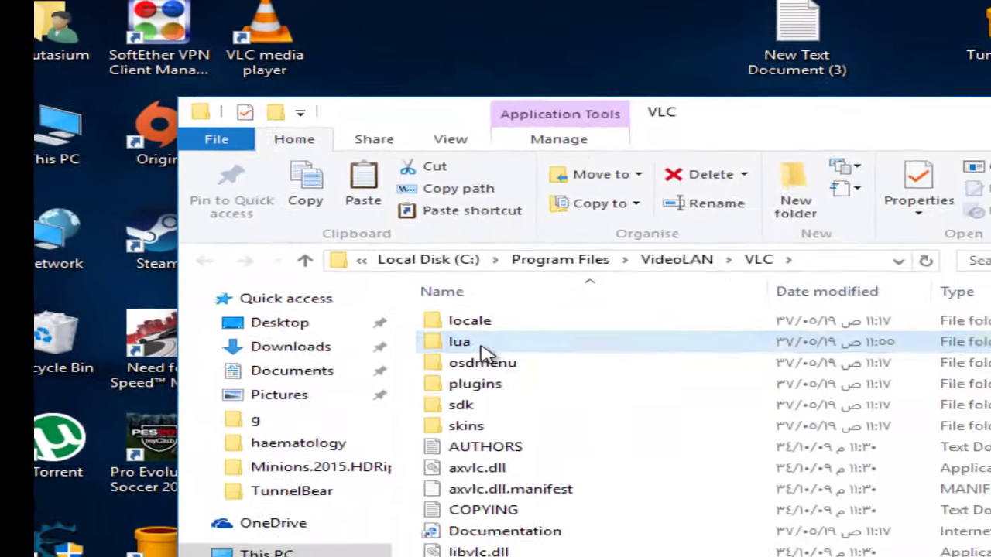
double_click(480, 347)
- Delete the existing extensions folder from VLC's lua folder
right_click(337, 239)
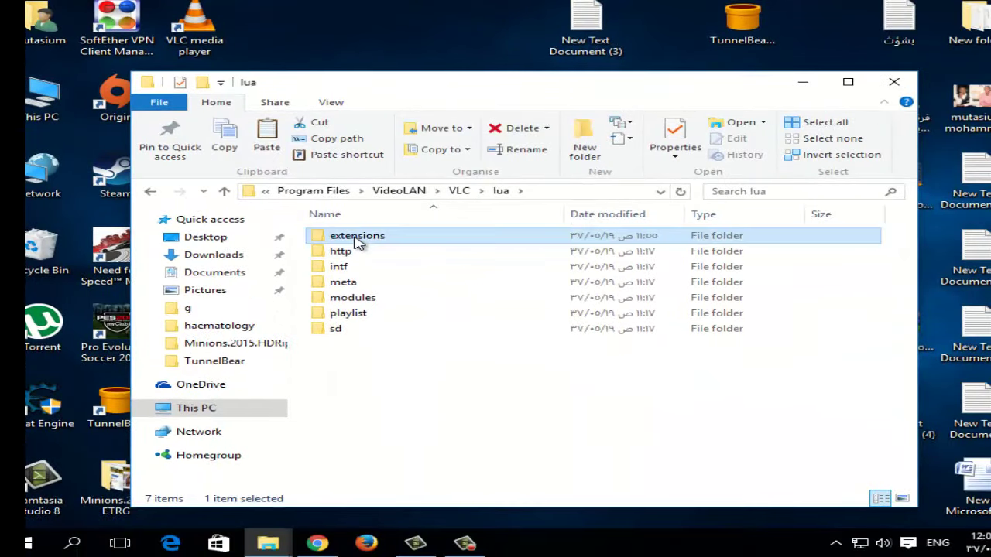
click(326, 366)
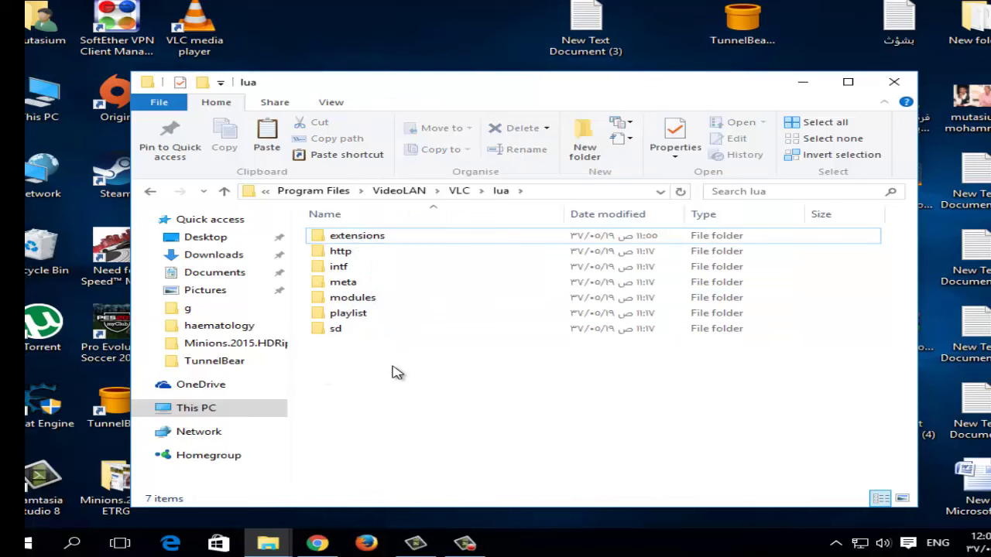
right_click(357, 236)
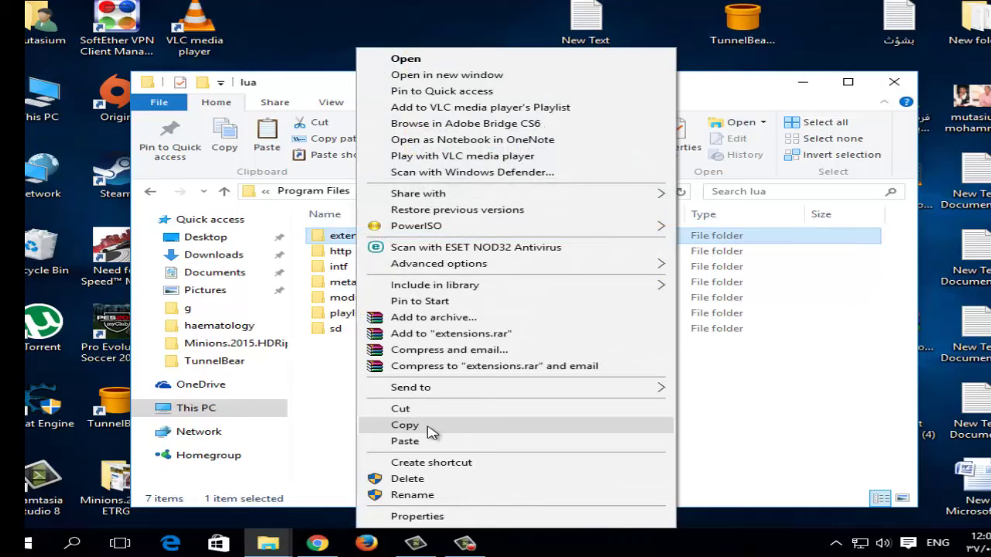
click(406, 478)
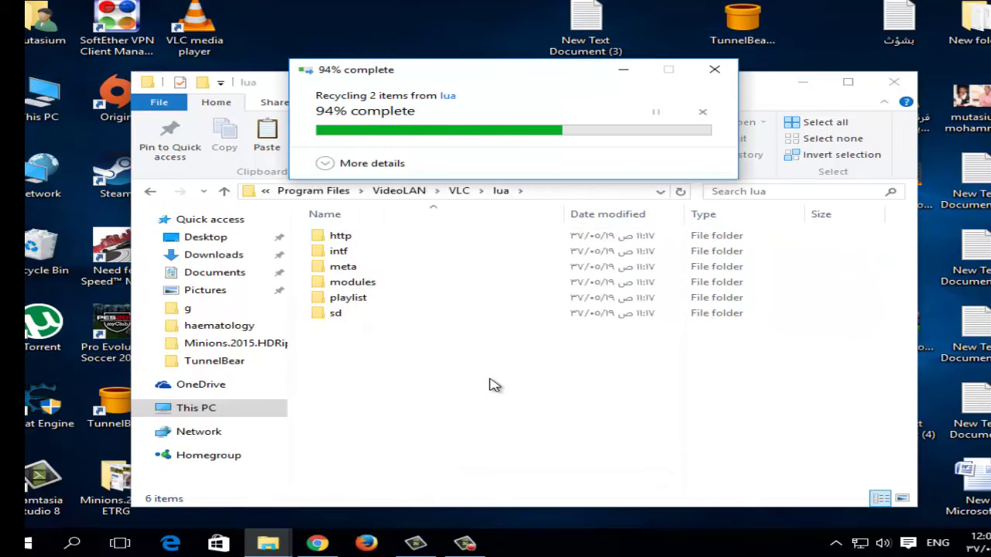
- Create a new folder named extensions inside VLC's lua folder
right_click(411, 398)
mouse_move(571, 371)
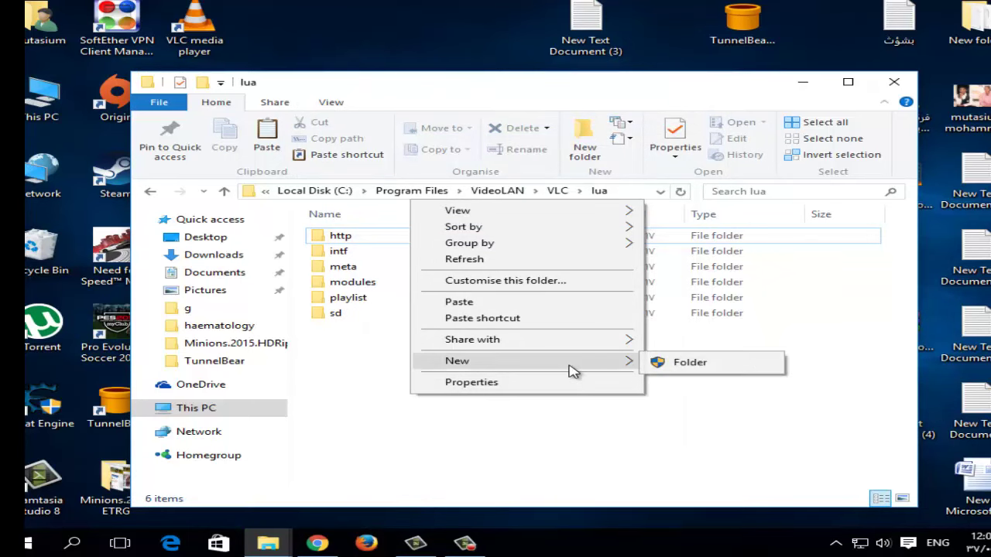
click(679, 365)
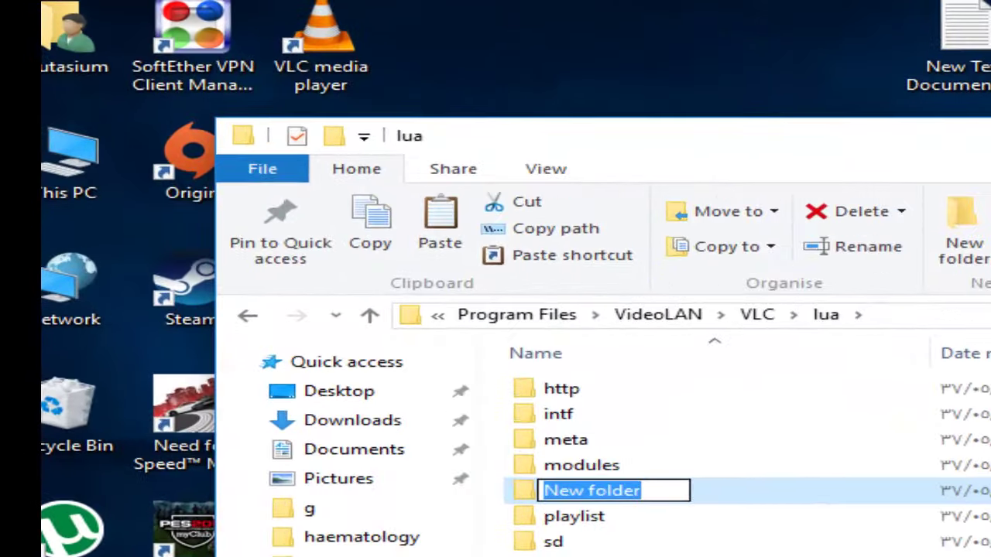
text(ex)
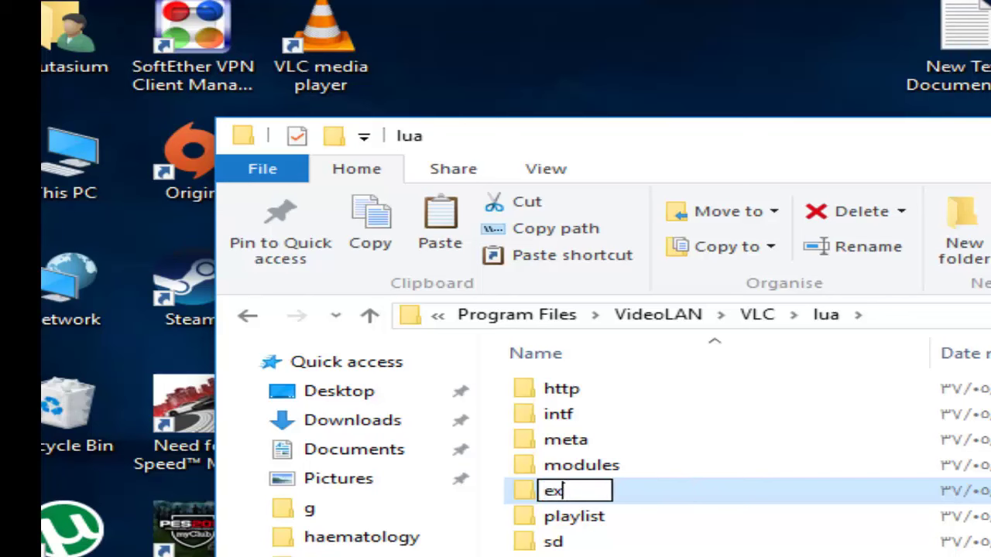
text(ten)
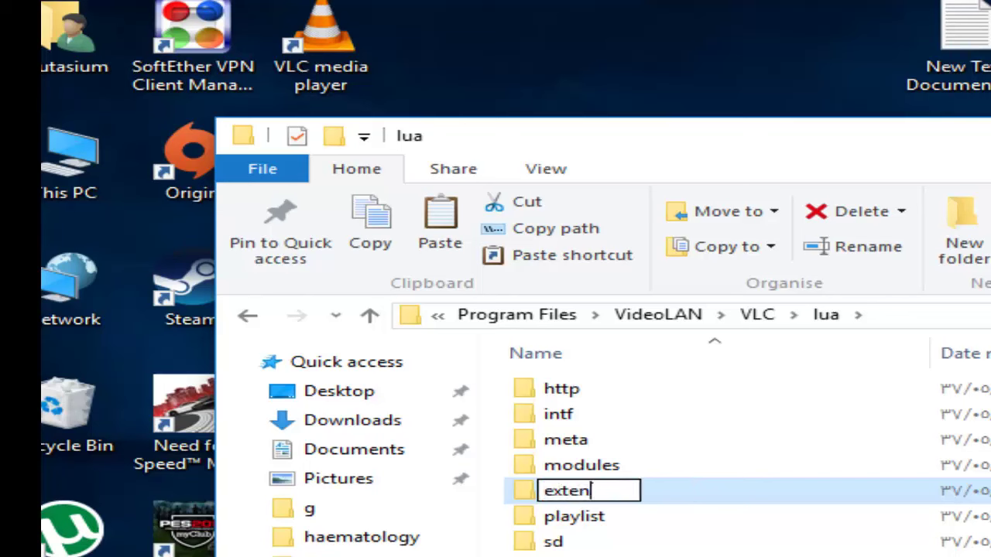
text(sions)
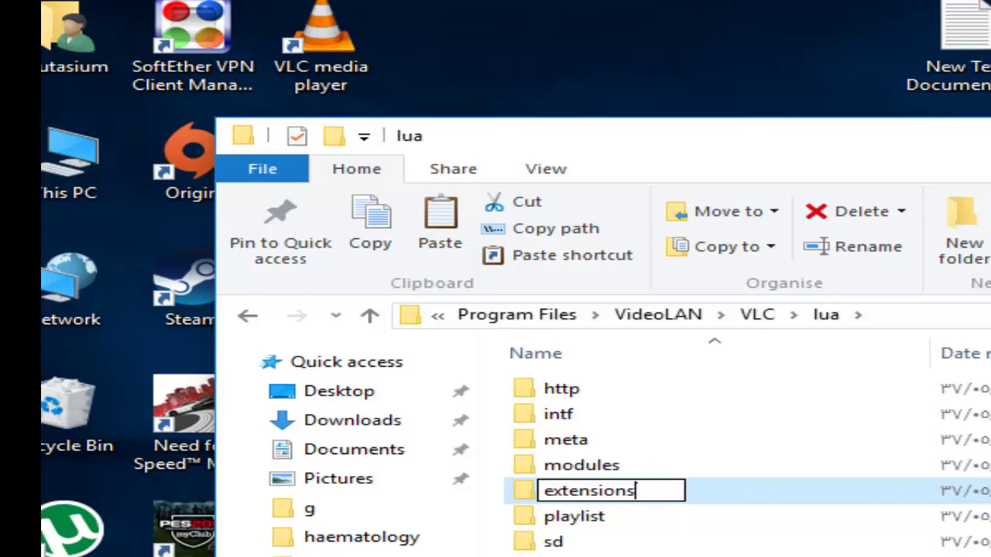
key(Return)
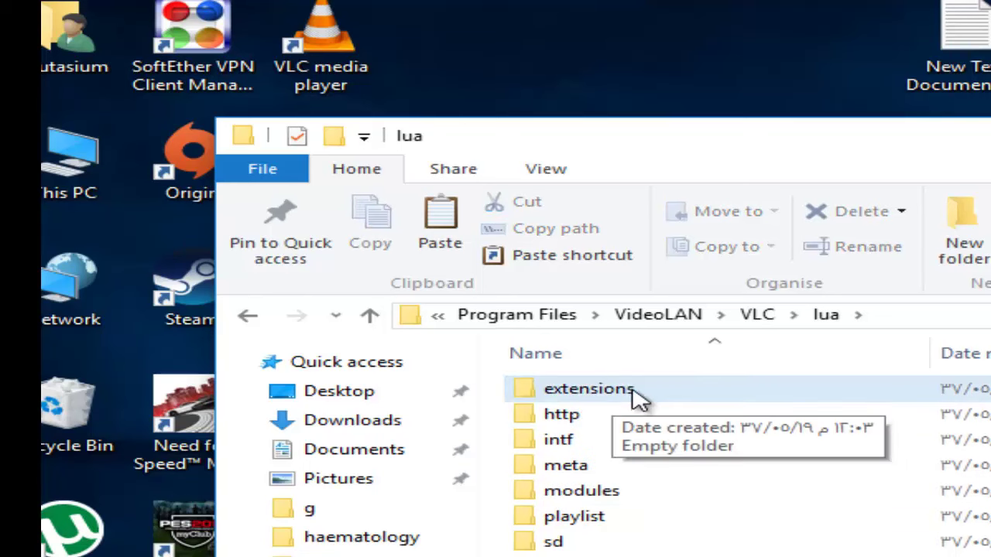
- Paste vlsub.lua into the new extensions folder with administrator permission, and close the folder window
double_click(631, 392)
right_click(865, 466)
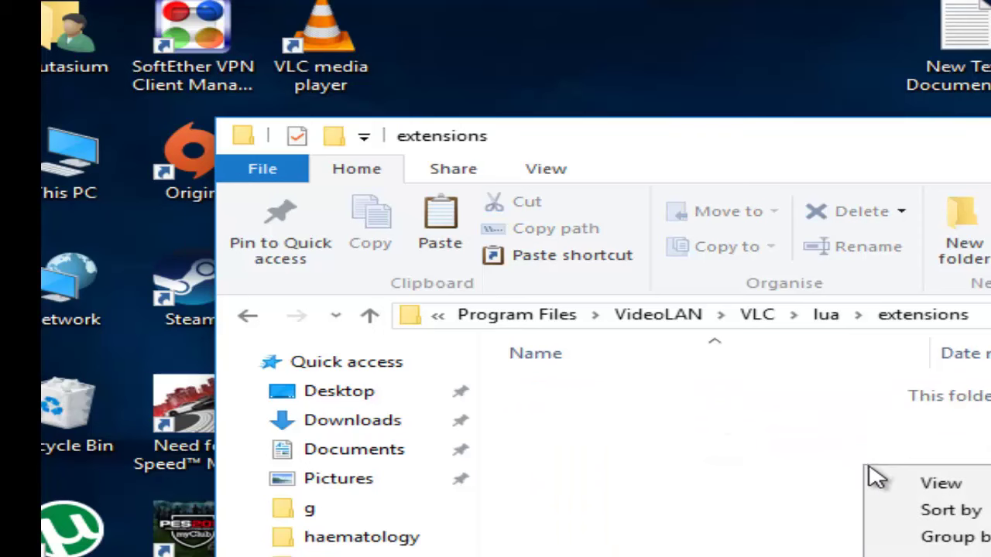
key(Escape)
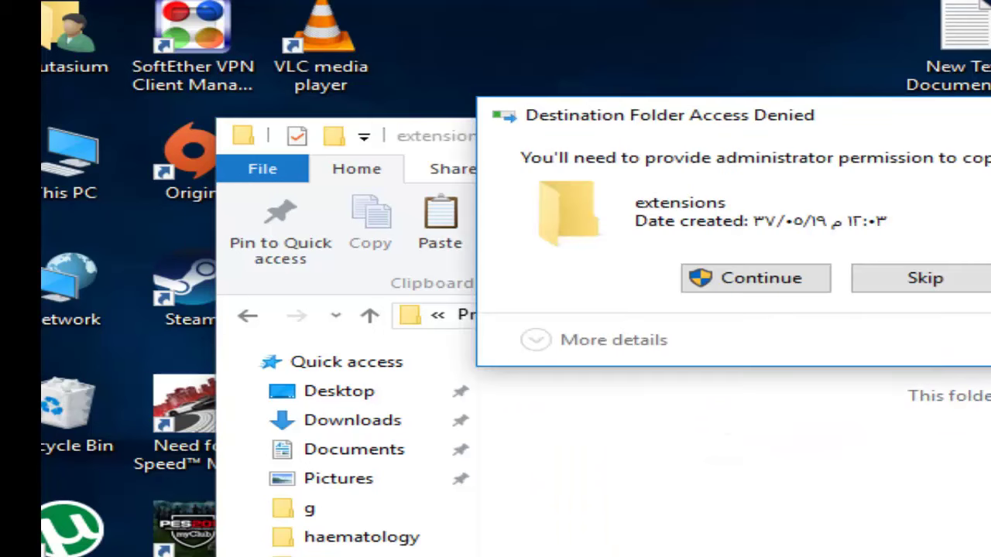
click(767, 284)
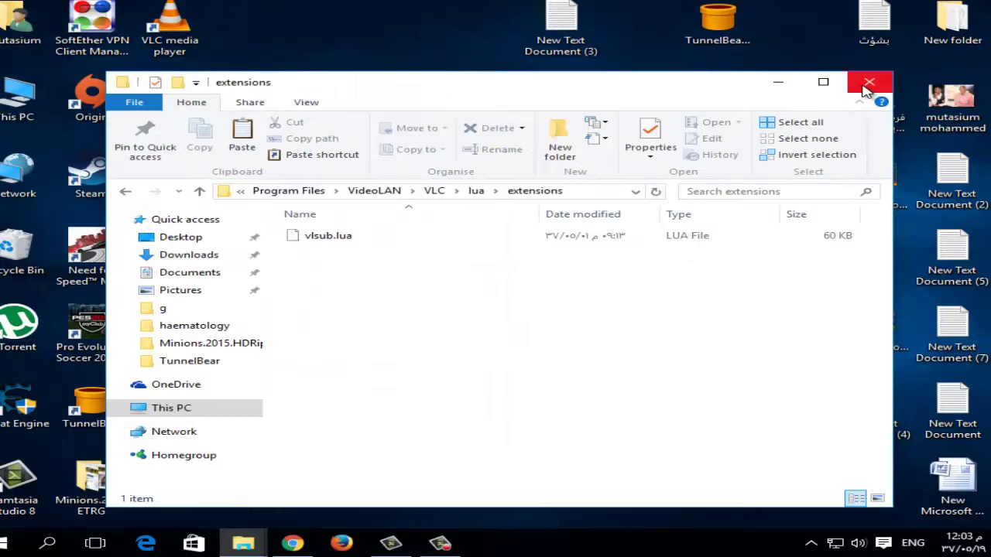
click(873, 85)
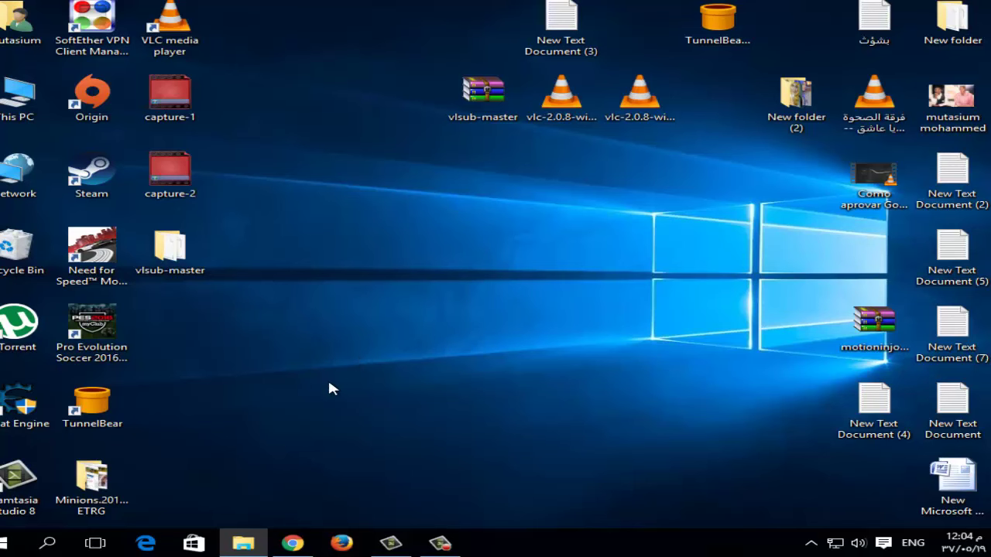
- Move the Minions movie folder to the middle of the desktop and play its Minions.2015.HDRip.XViD ETRG video in VLC
drag(97, 484, 530, 278)
double_click(509, 279)
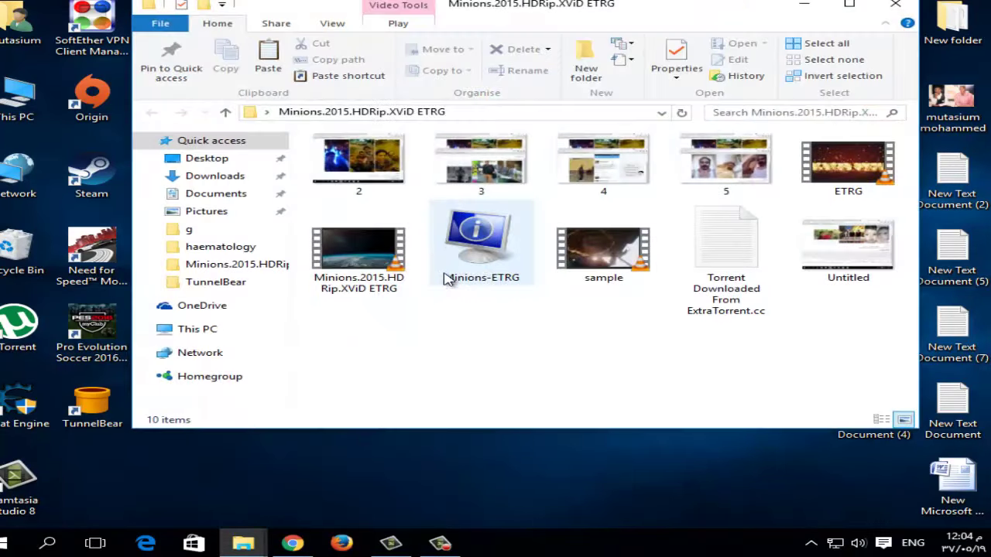
click(365, 267)
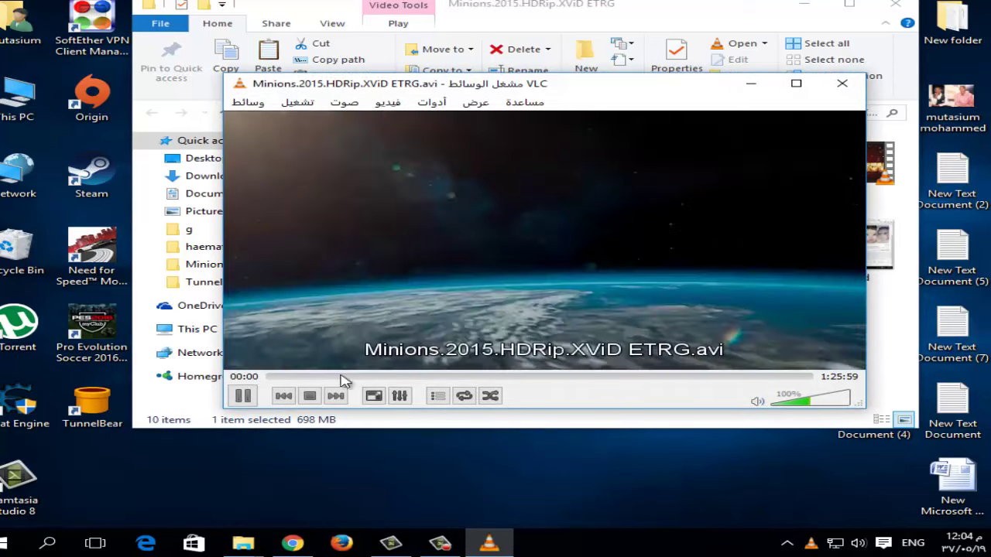
- Skip ahead in the Minions movie past the opening and lower the playback volume to 2%
click(308, 377)
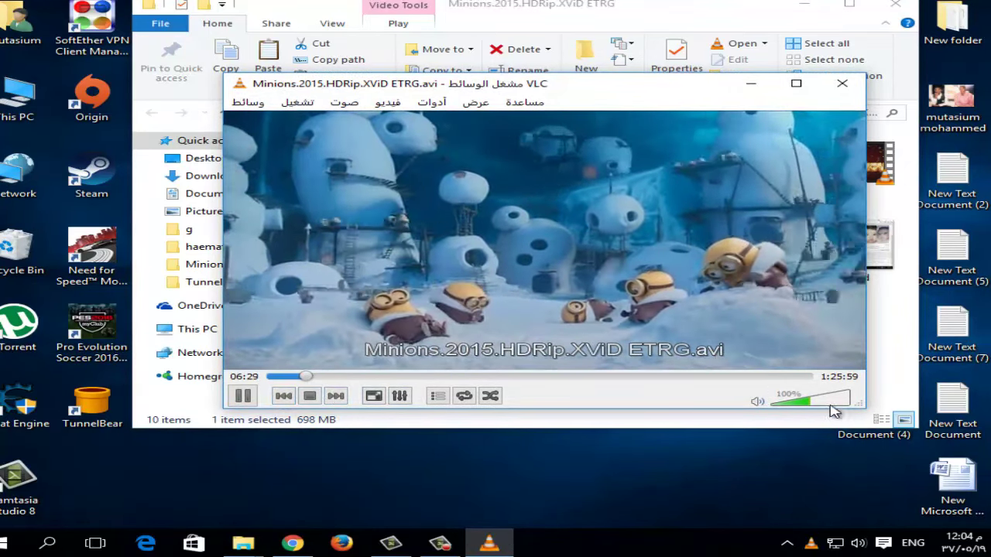
drag(808, 404, 773, 411)
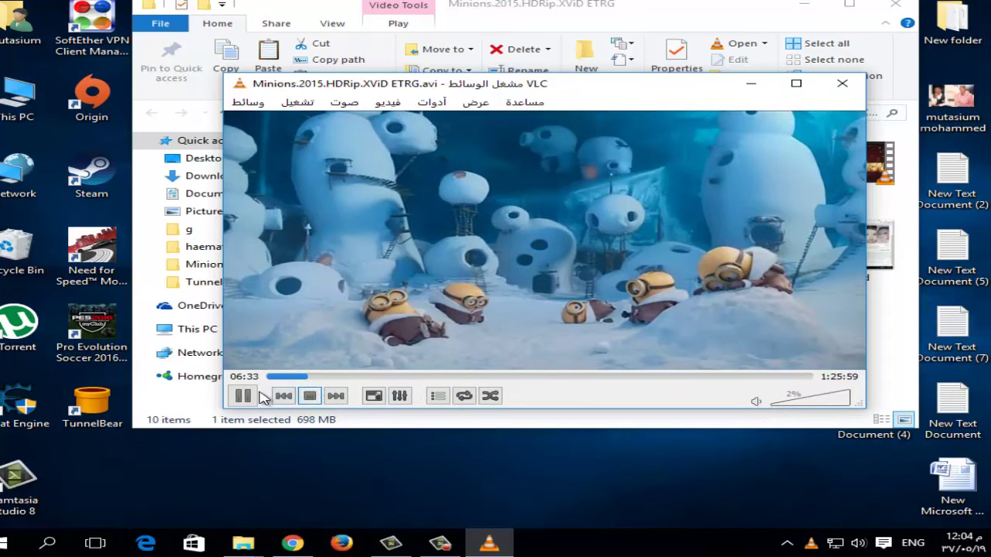
click(329, 377)
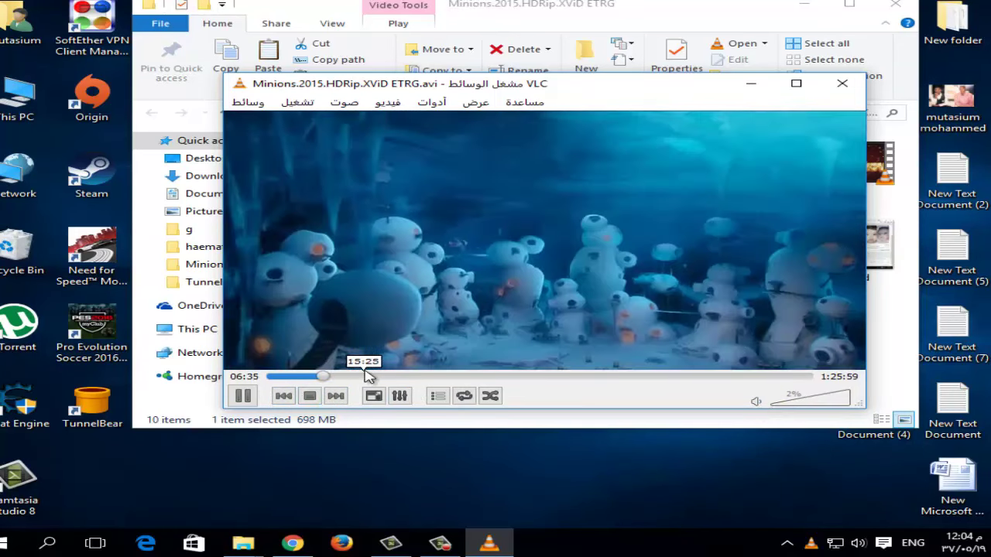
- Skip ahead in the Minions movie to about 23 minutes and open the VLsub 0.9.13 extension
click(357, 377)
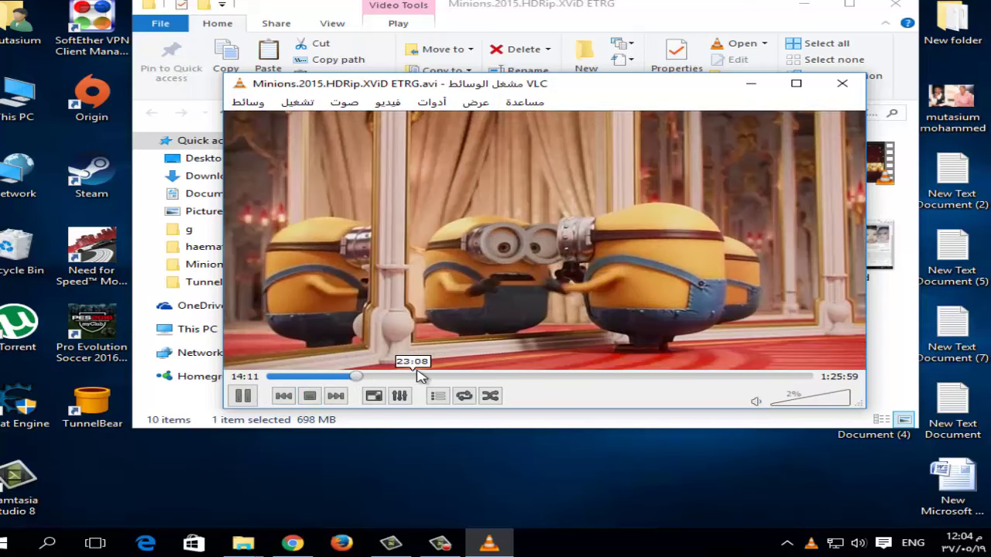
click(410, 377)
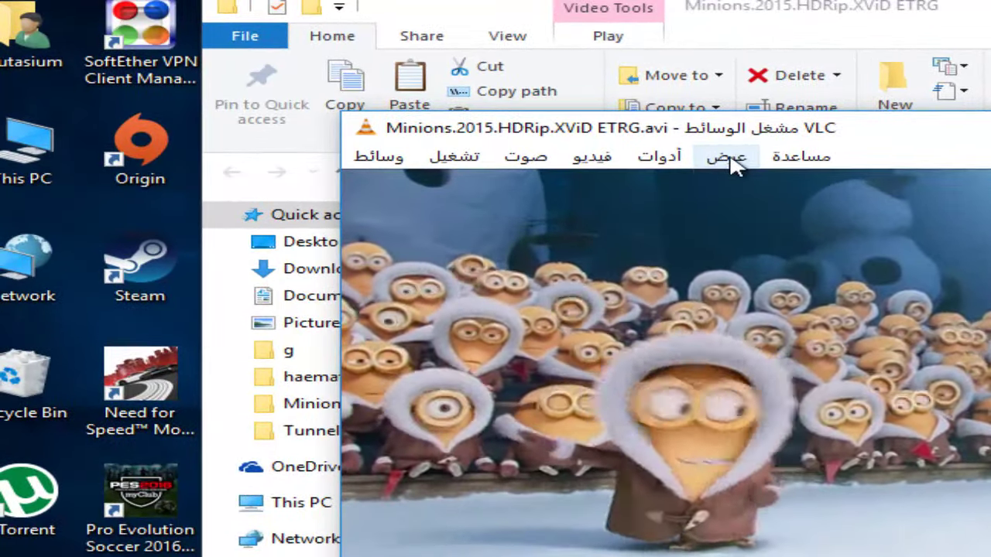
click(644, 143)
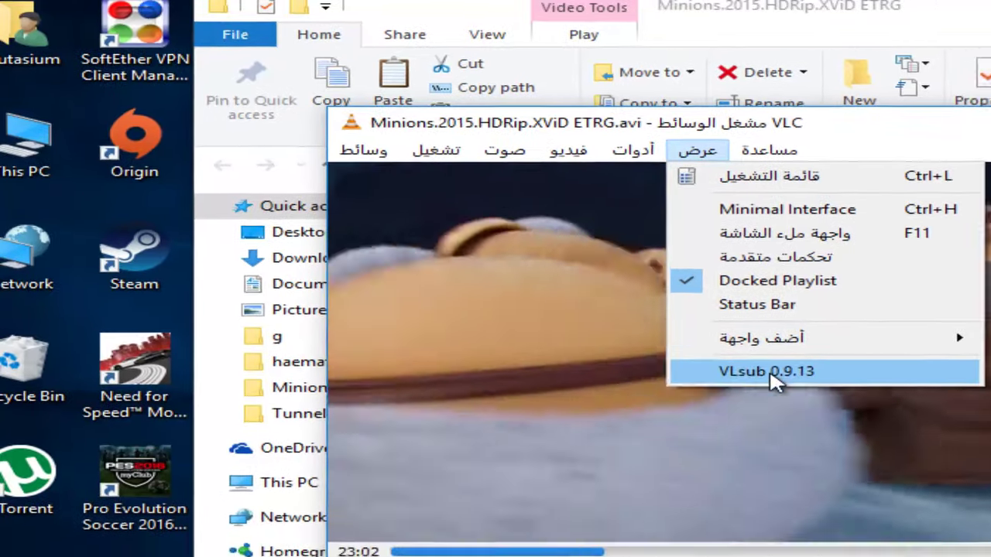
click(833, 392)
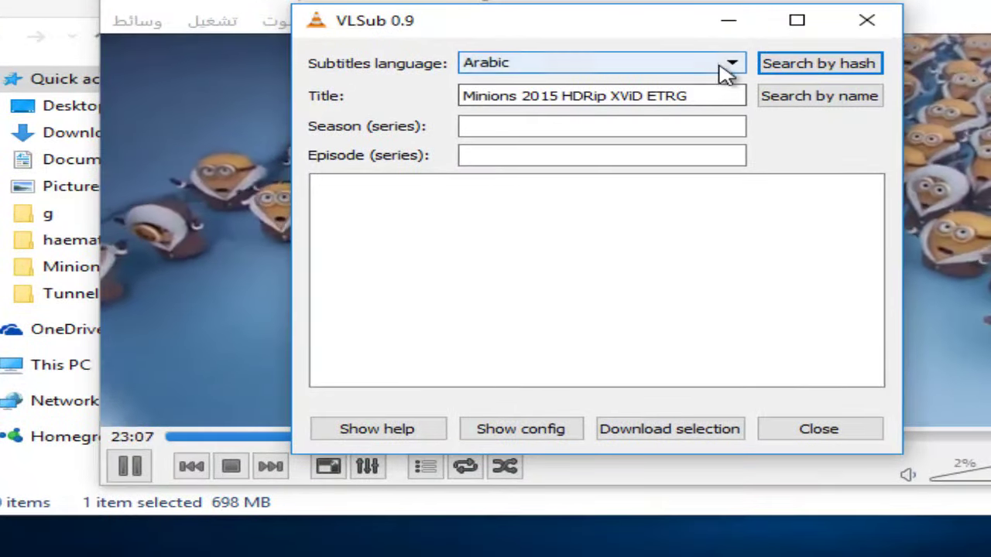
- Look over the available subtitle languages, choose Arabic, and search for the movie's subtitles by name
click(702, 107)
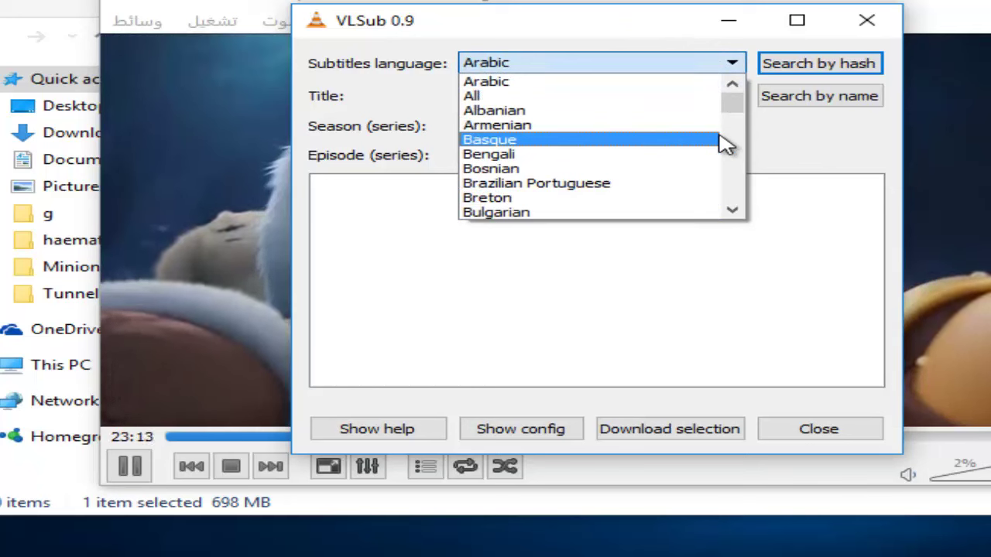
mouse_move(738, 101)
mouse_down()
mouse_move(733, 190)
mouse_move(759, 183)
mouse_move(731, 217)
mouse_move(736, 137)
mouse_move(720, 97)
mouse_up()
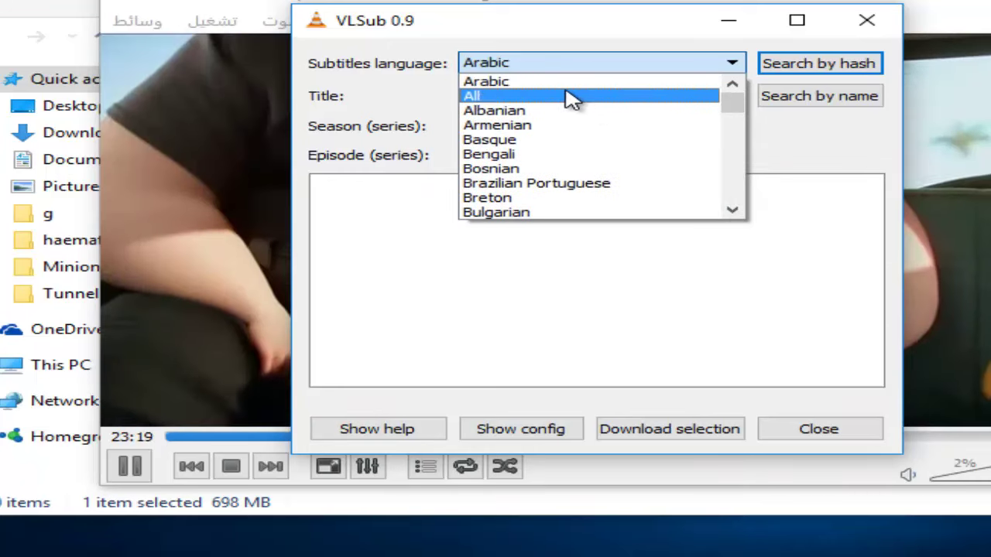
click(536, 82)
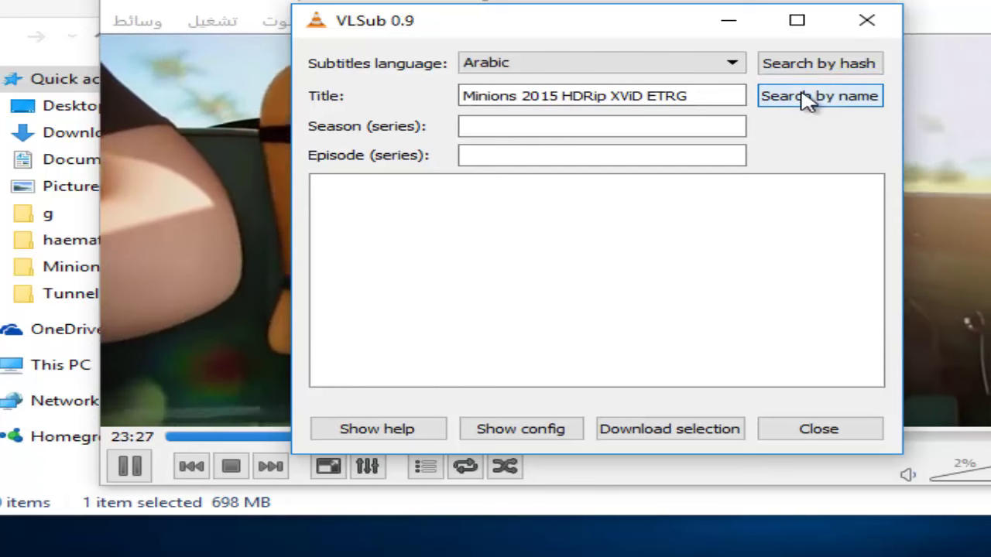
click(810, 104)
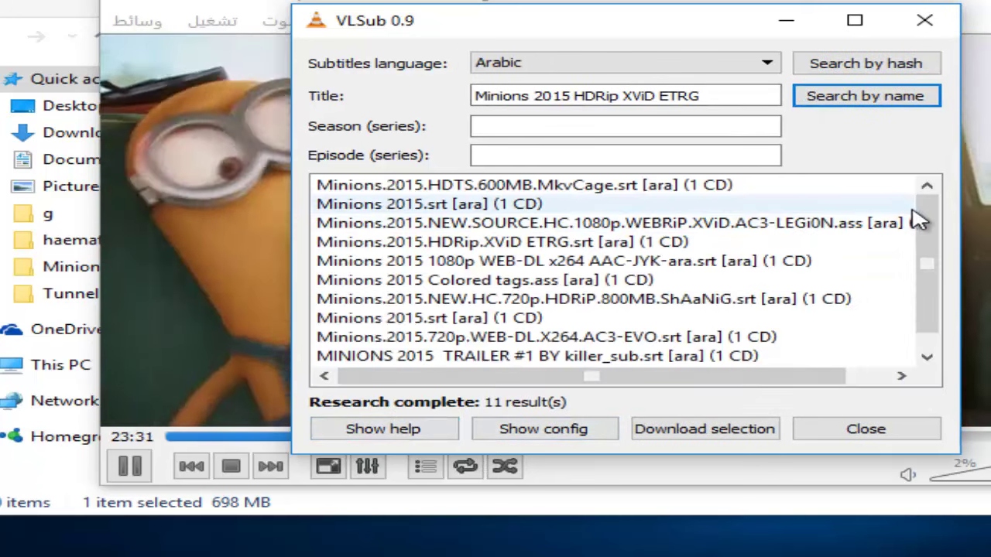
- Look through the search results and download the Minions.2015.NEW.SOURCE.HC.1080p.WEBRiP.XViD.AC3-LEGi0N.ass Arabic subtitles
drag(937, 260, 926, 337)
scroll(929, 291, up, 1)
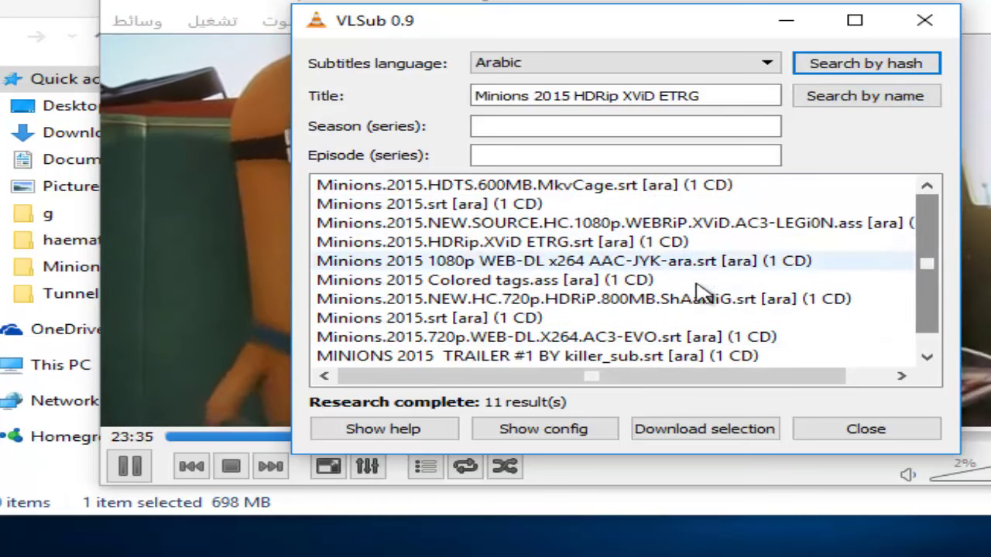
scroll(805, 300, down, 1)
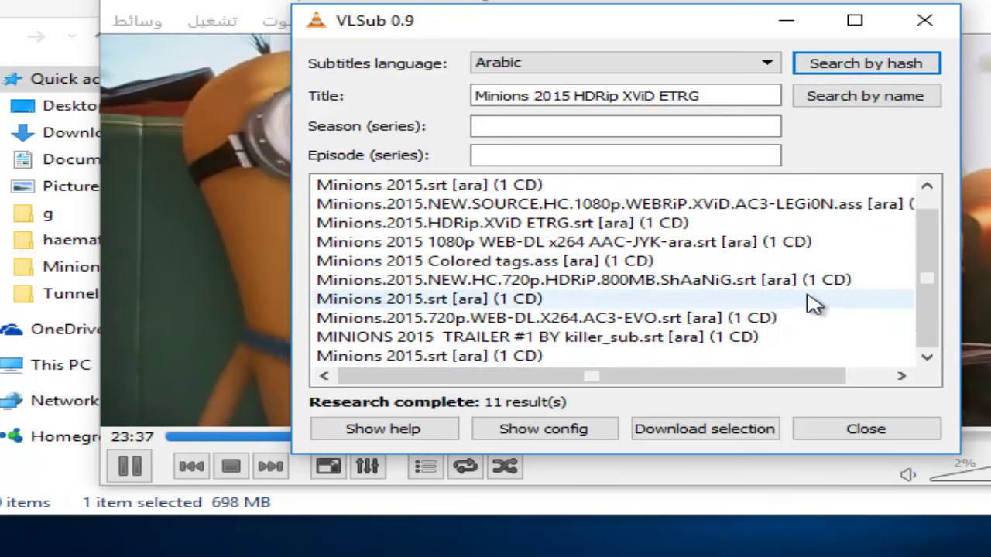
scroll(867, 232, up, 1)
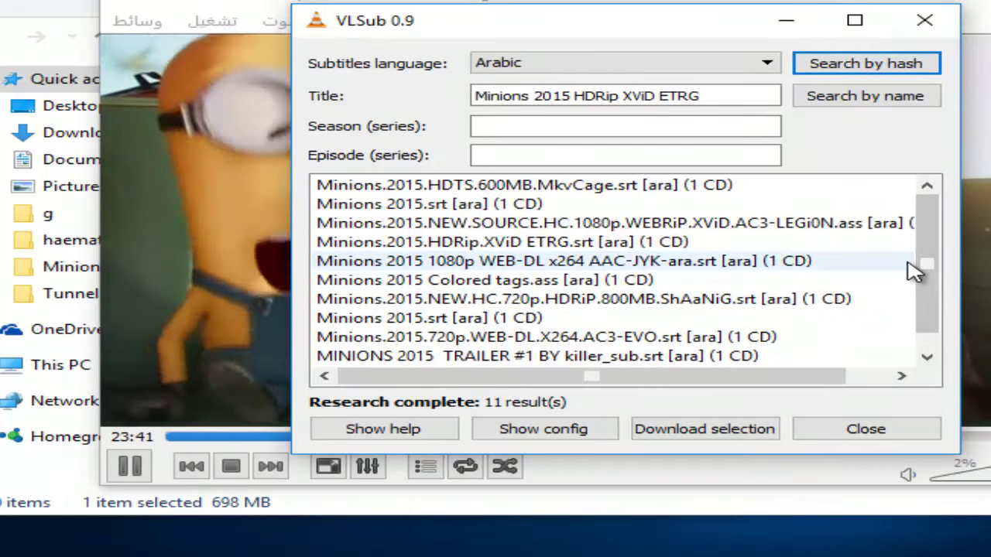
click(716, 227)
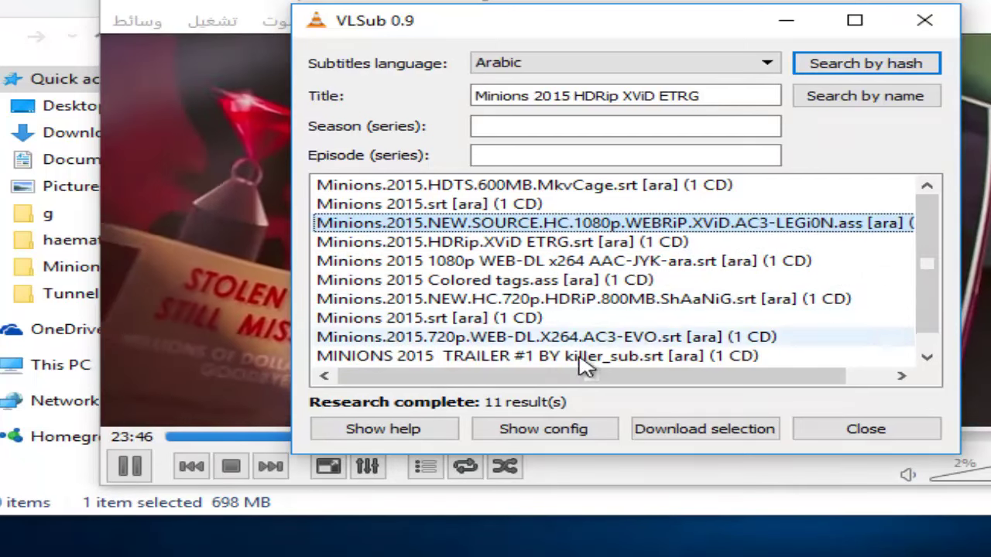
click(727, 431)
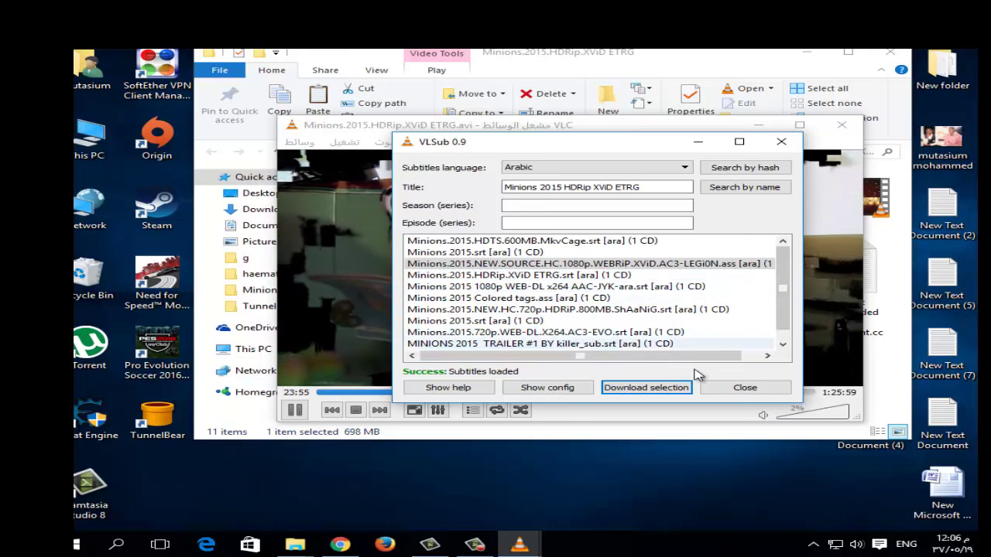
- Close VLSub and skip the movie ahead to about 27 minutes to check the Arabic subtitles
click(763, 391)
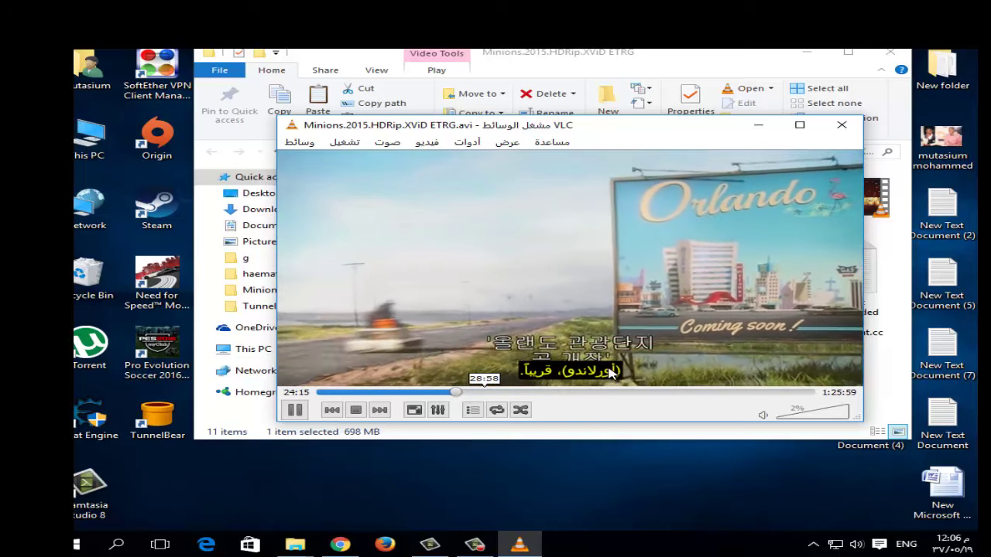
click(475, 393)
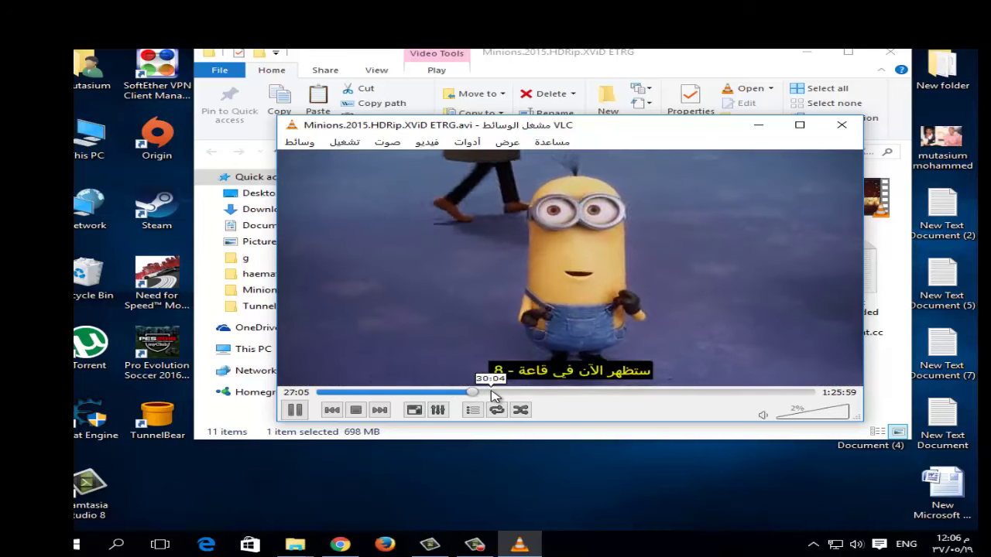
- Move the VLC window clear of the Minions movie folder and bring the folder window to the front
drag(698, 131, 610, 135)
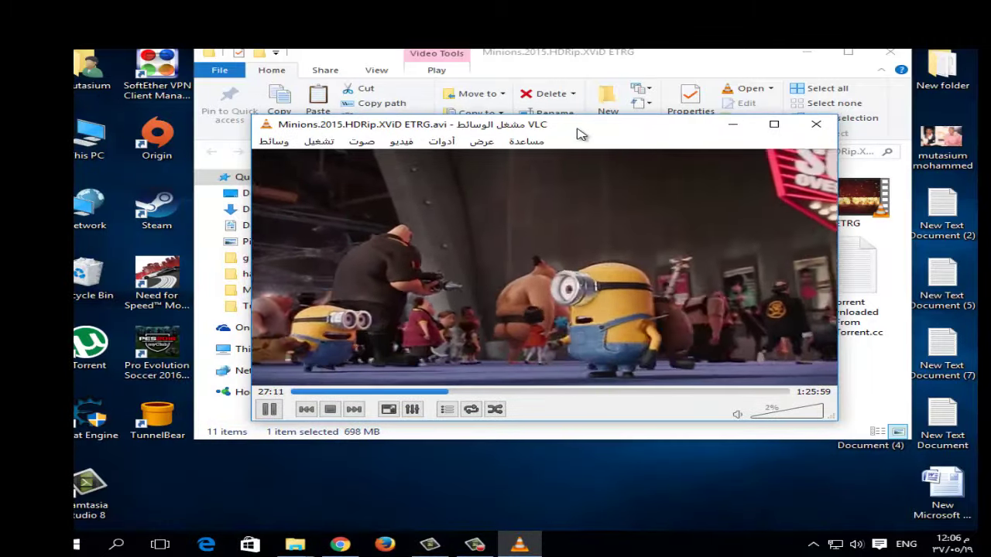
drag(580, 132, 417, 381)
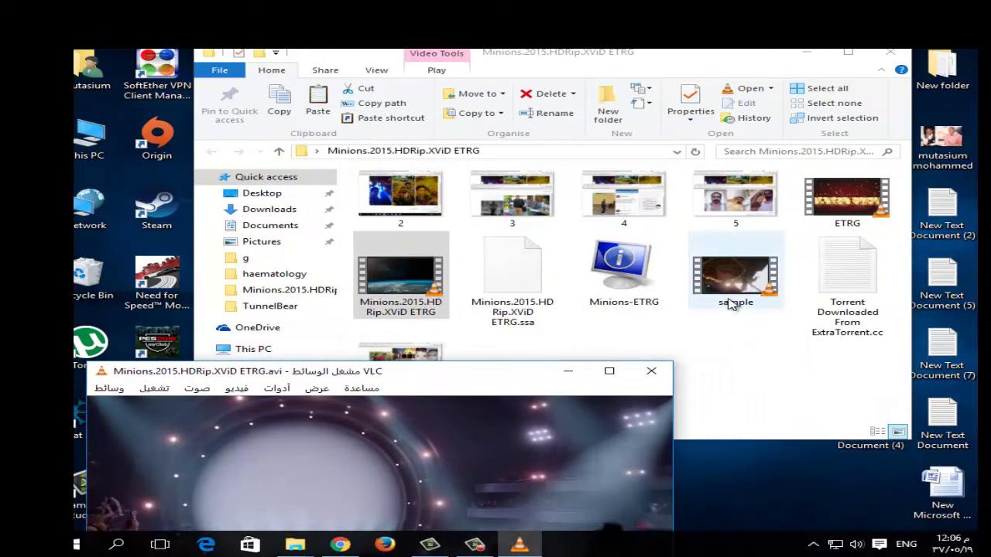
click(671, 55)
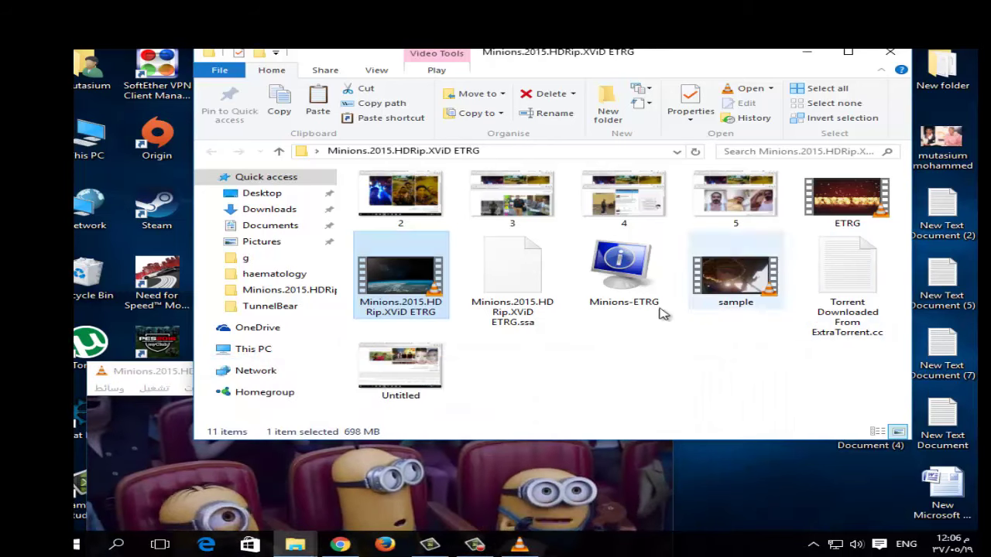
- Delete the Minions.2015.HDRip.XViD ETRG.ssa subtitle file, closing VLC to release it and retrying the deletion
click(515, 306)
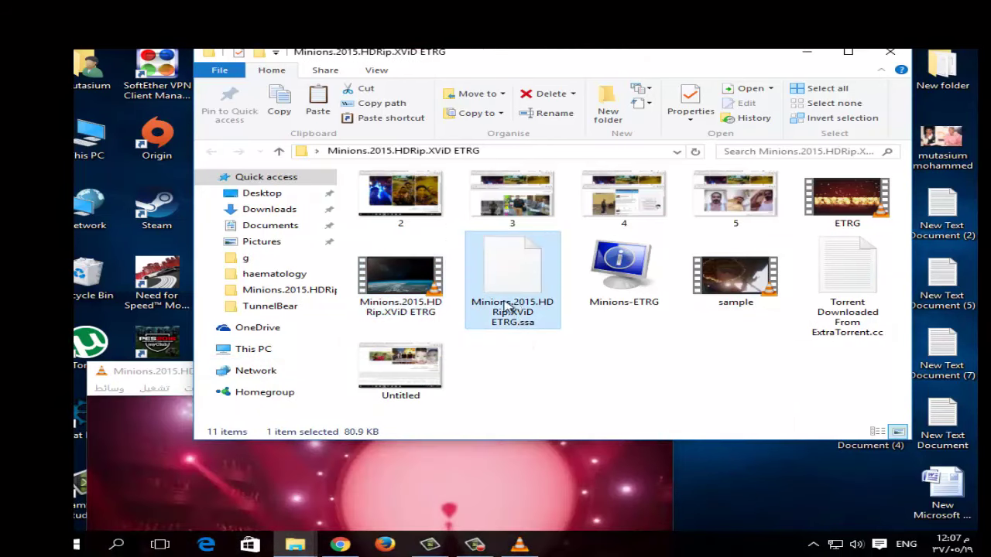
right_click(518, 311)
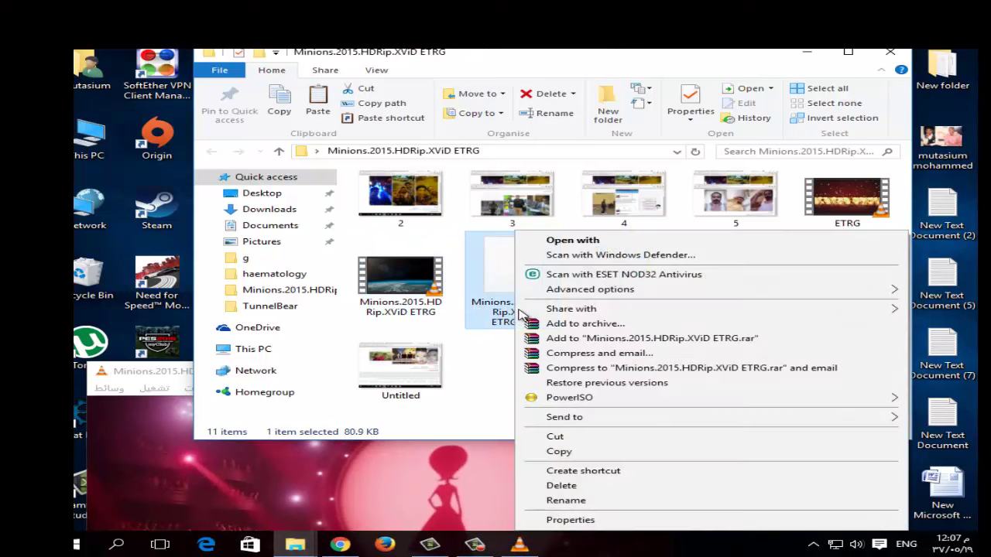
click(561, 485)
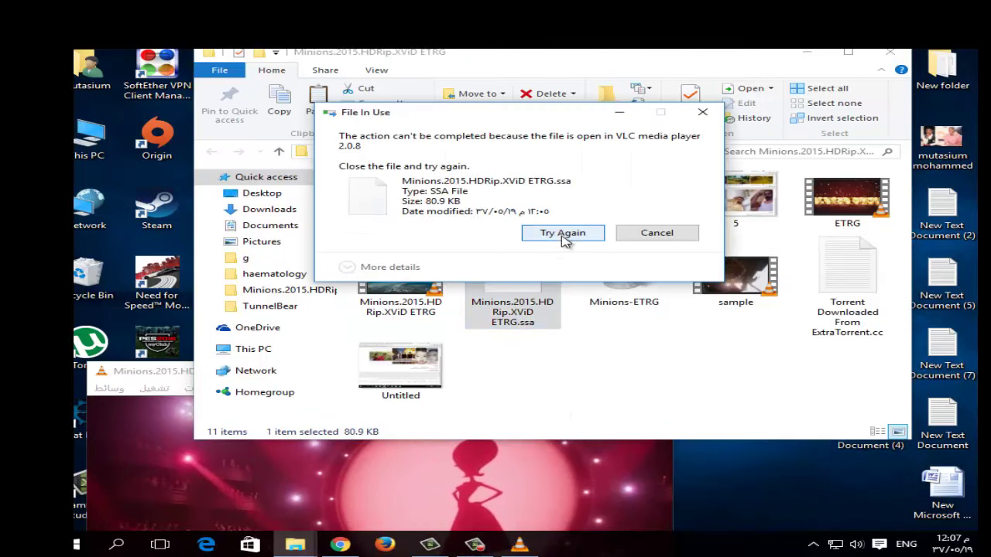
click(162, 381)
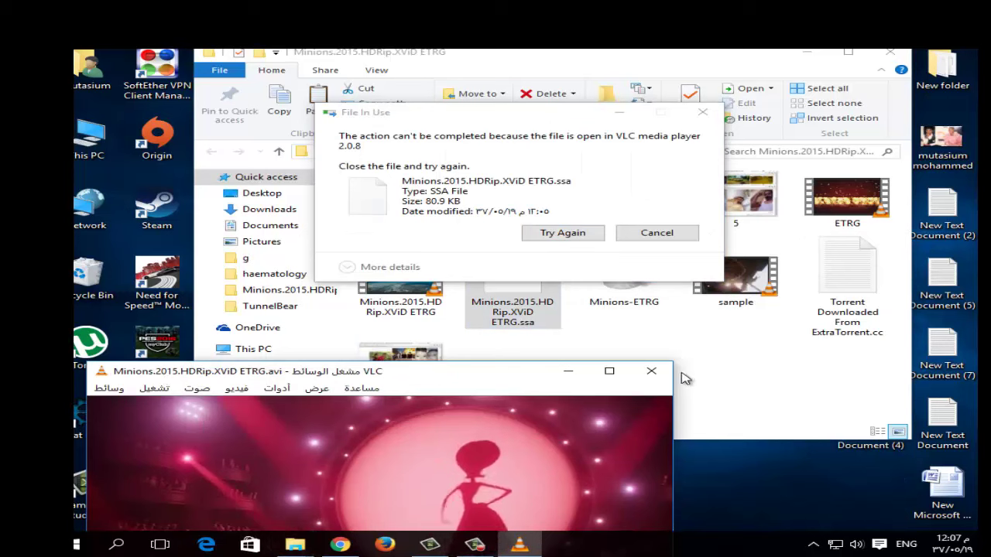
click(657, 376)
click(587, 242)
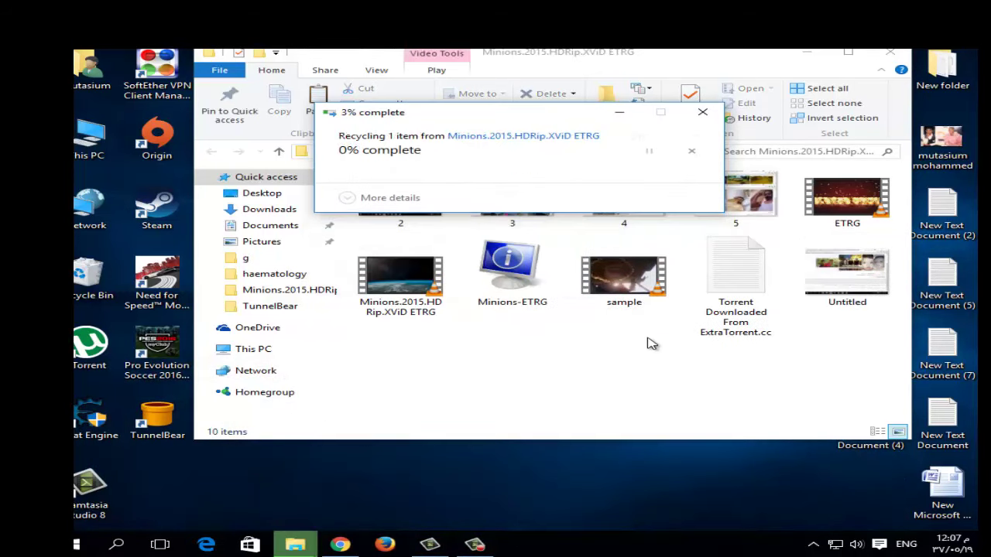
- Play the Minions.2015.HDRip.XViD ETRG video in VLC again and move the player window to the middle of the desktop
click(405, 303)
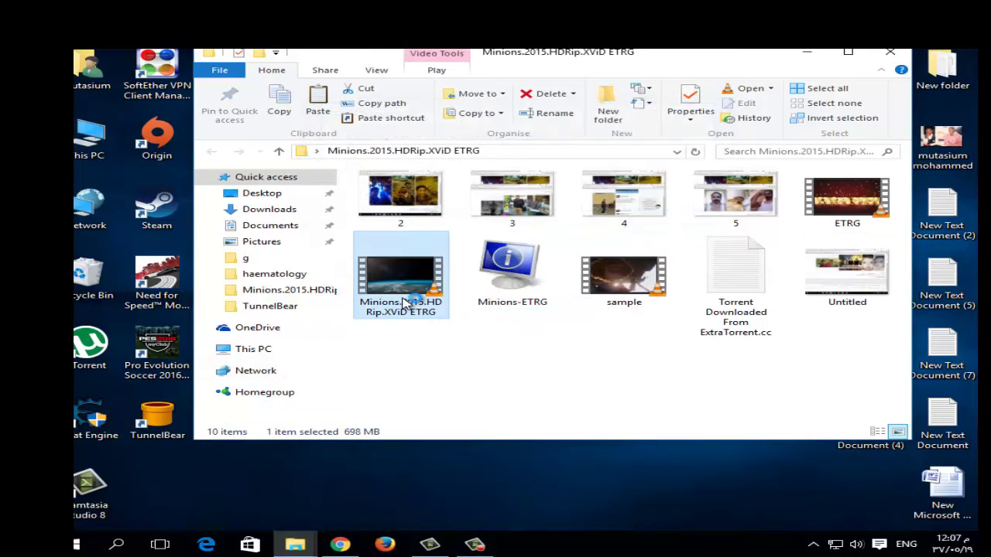
key(Return)
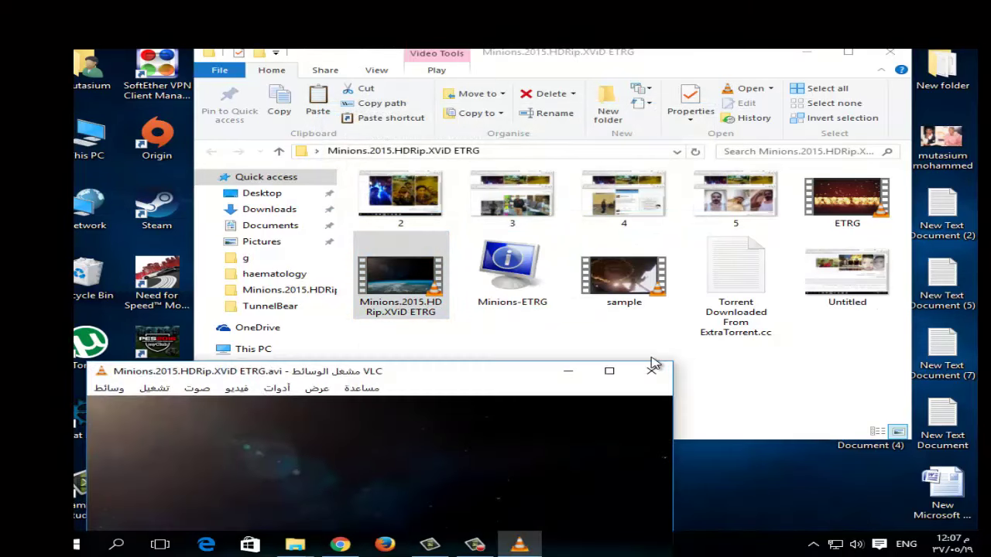
drag(469, 381, 615, 115)
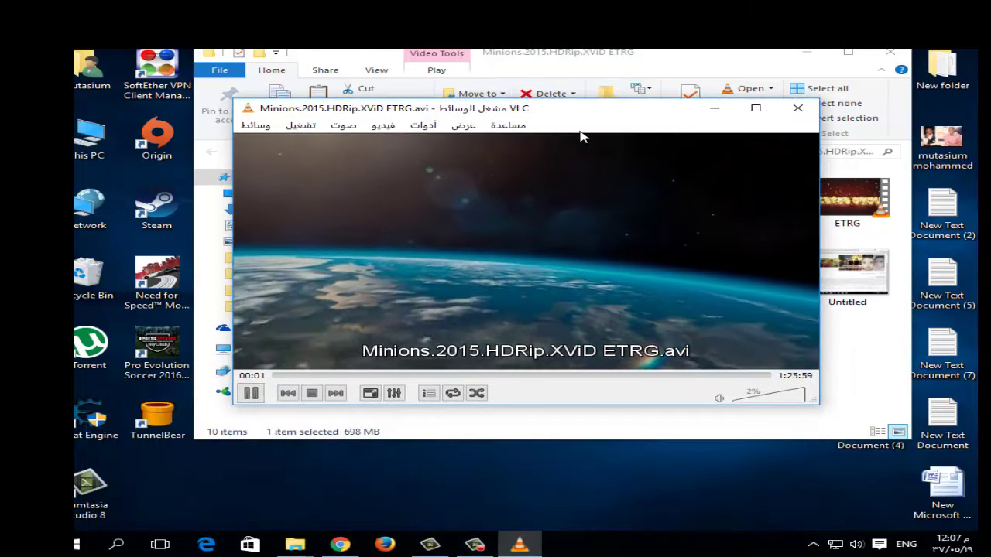
- Open the VLSub extension, keep Arabic as the subtitles language, and search for the movie's subtitles by name
click(463, 125)
click(508, 261)
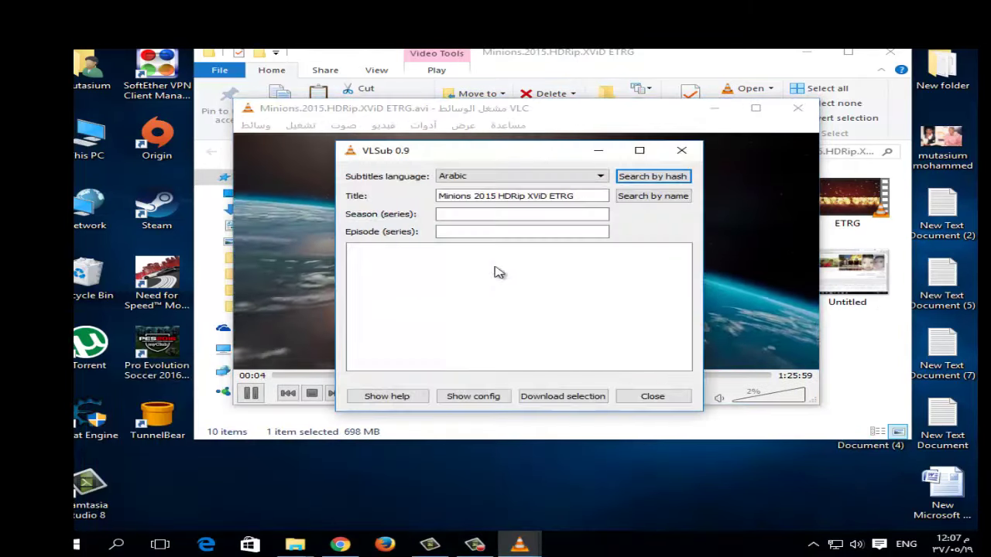
click(582, 179)
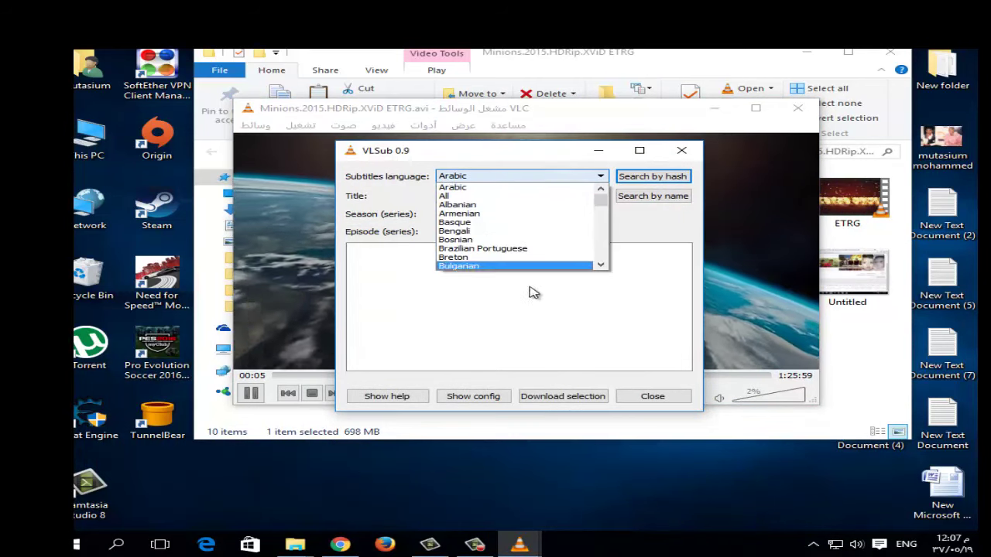
click(550, 186)
click(640, 200)
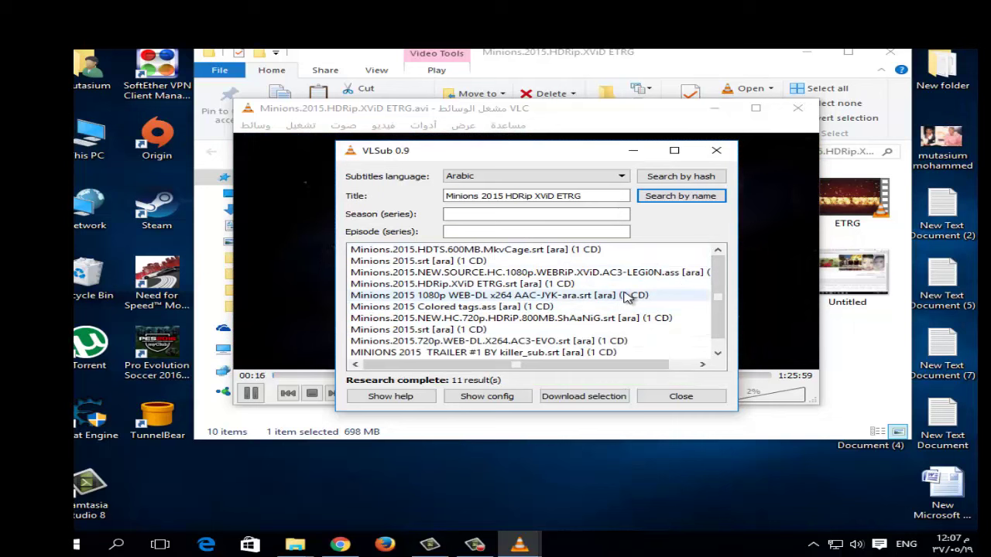
- Download the Minions.2015.HDRip.XViD ETRG.srt Arabic subtitles from the search results and close VLSub
drag(651, 364, 679, 363)
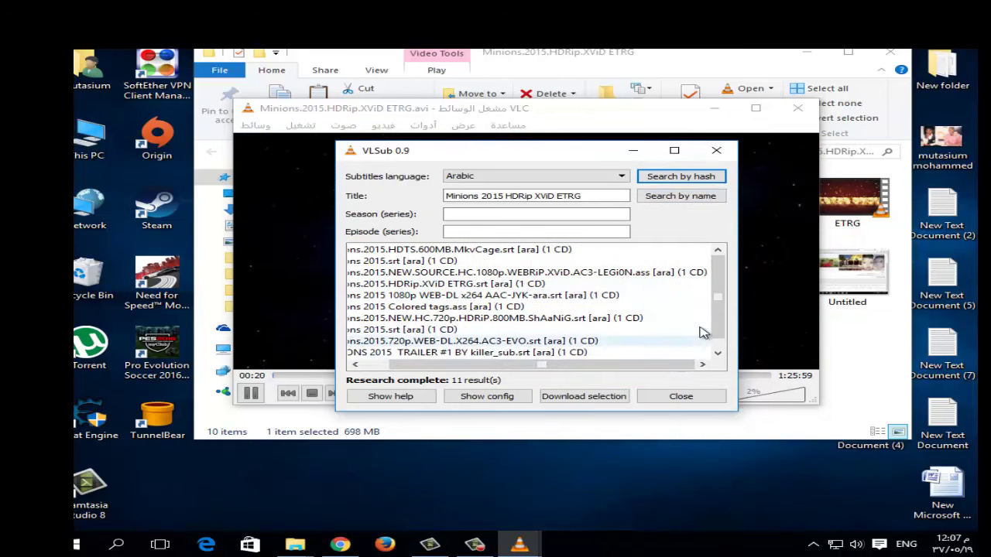
click(507, 283)
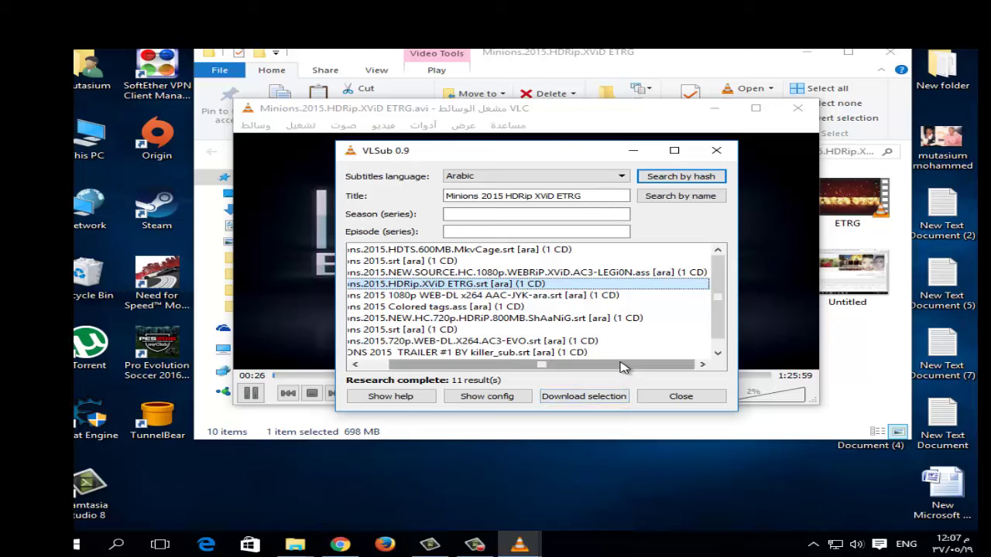
click(592, 398)
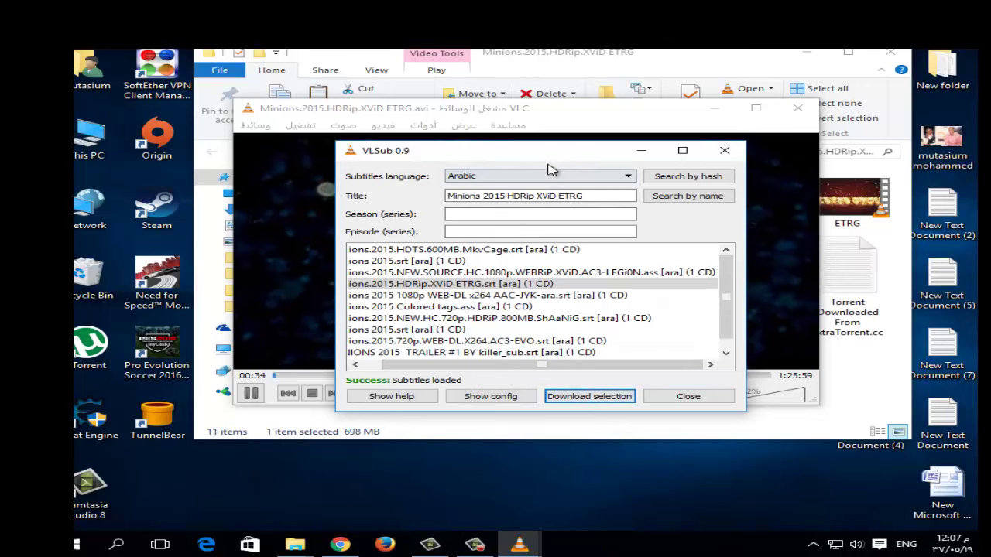
drag(553, 151, 499, 152)
click(642, 398)
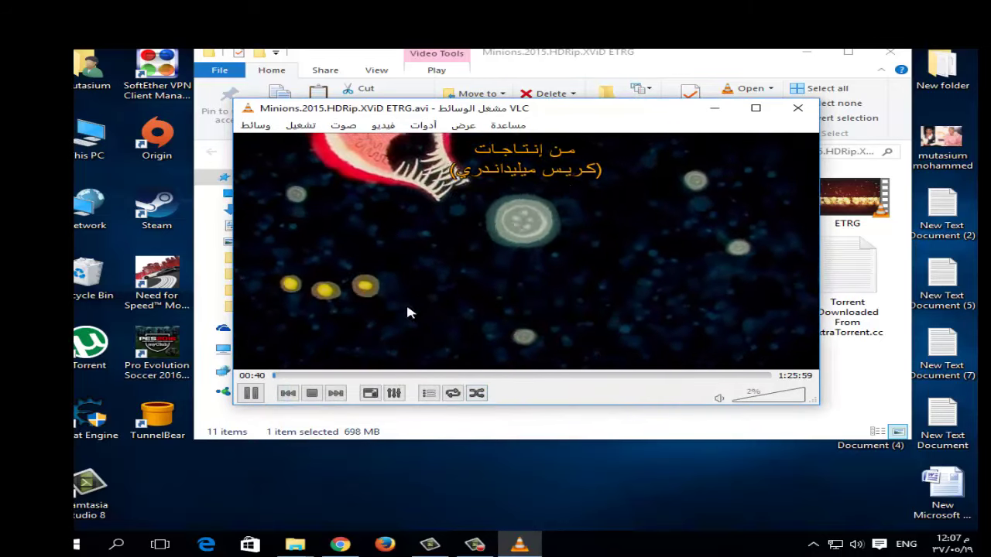
- Skip through the movie in stages up to about 29 minutes to check the Arabic subtitles against the video
click(299, 375)
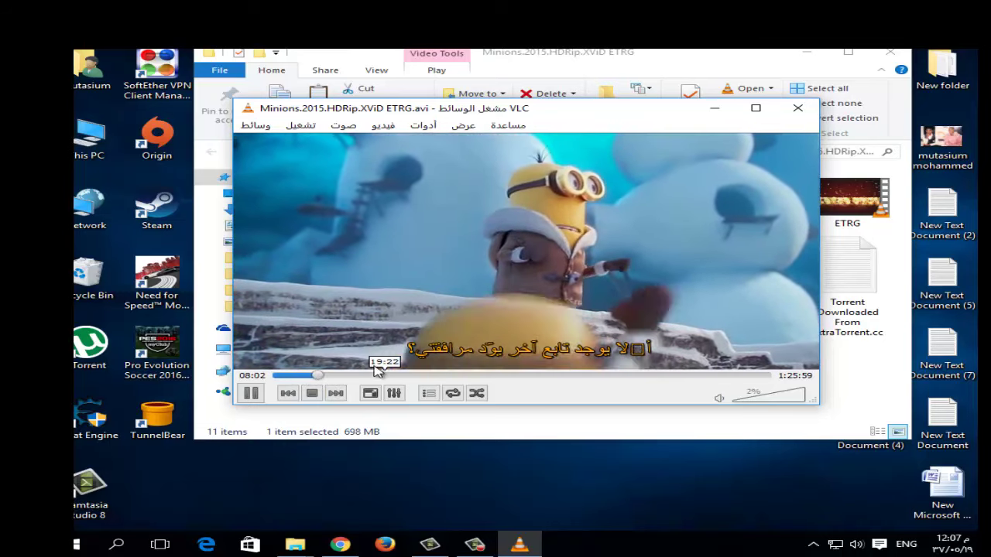
click(339, 376)
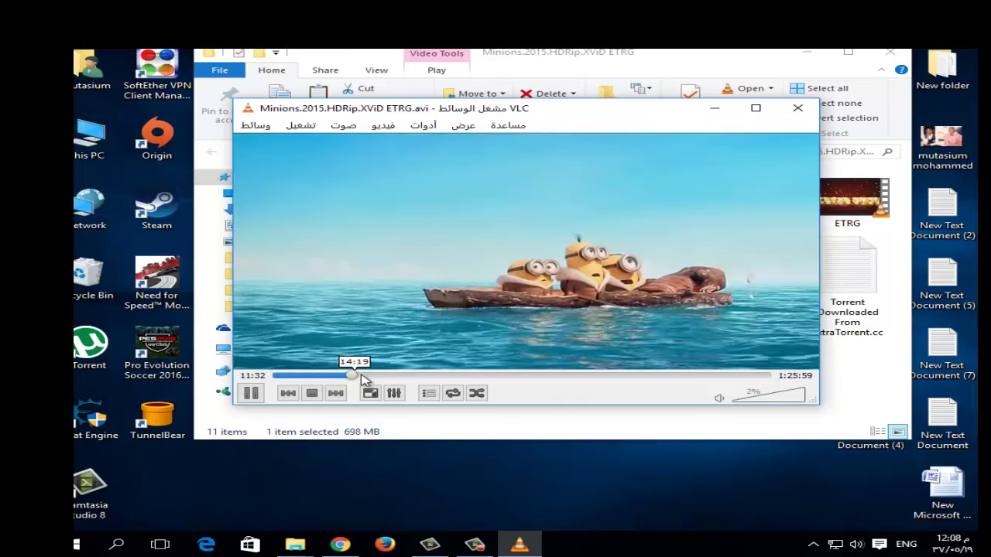
click(366, 377)
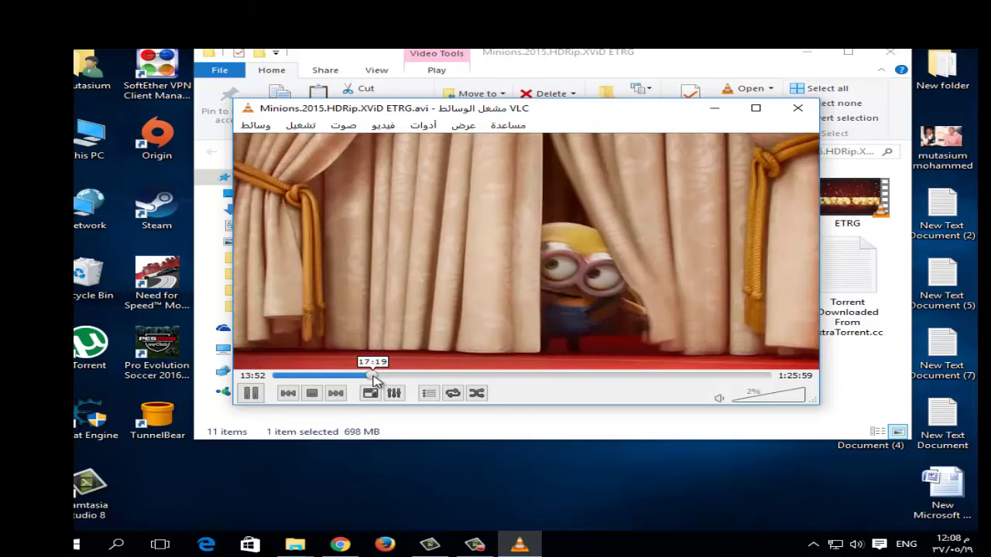
click(375, 376)
click(398, 376)
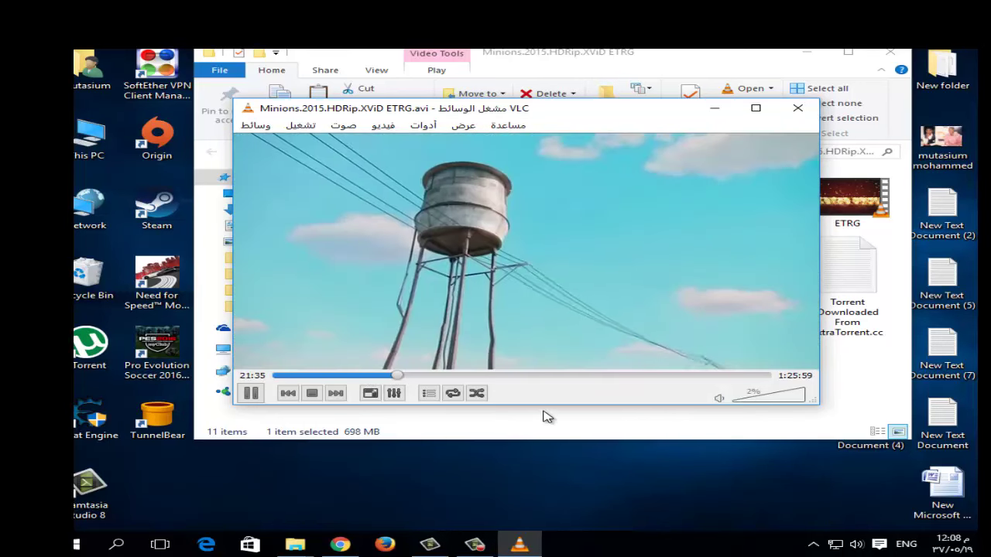
click(415, 377)
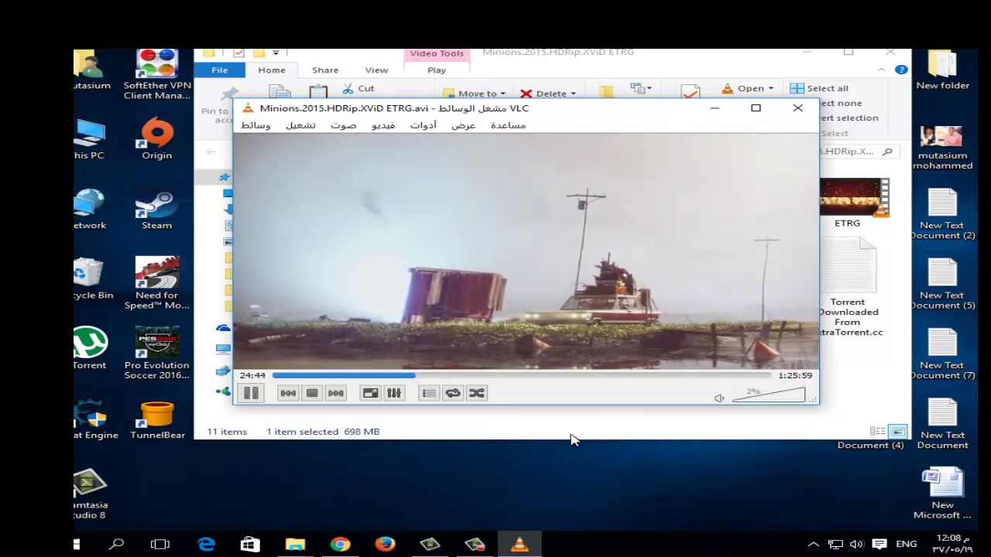
click(441, 375)
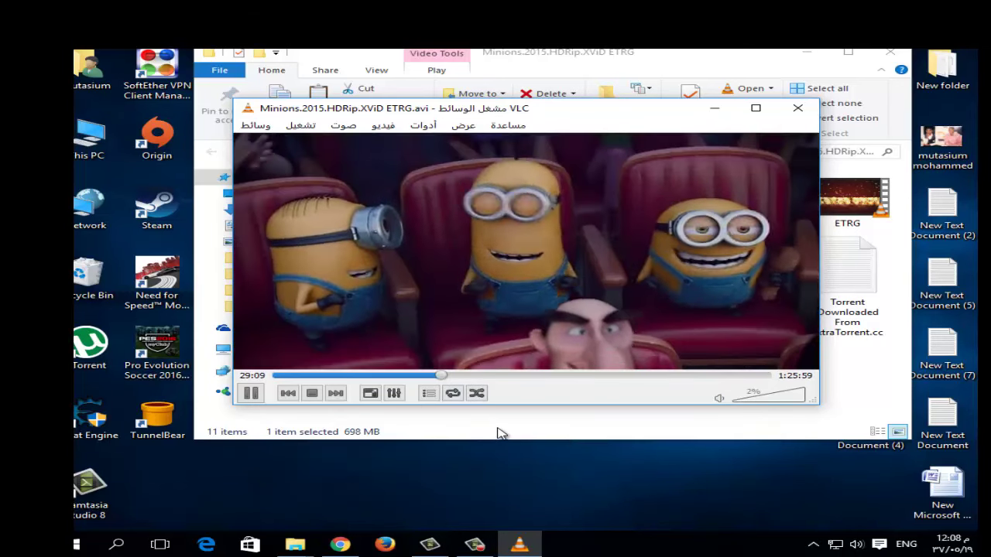